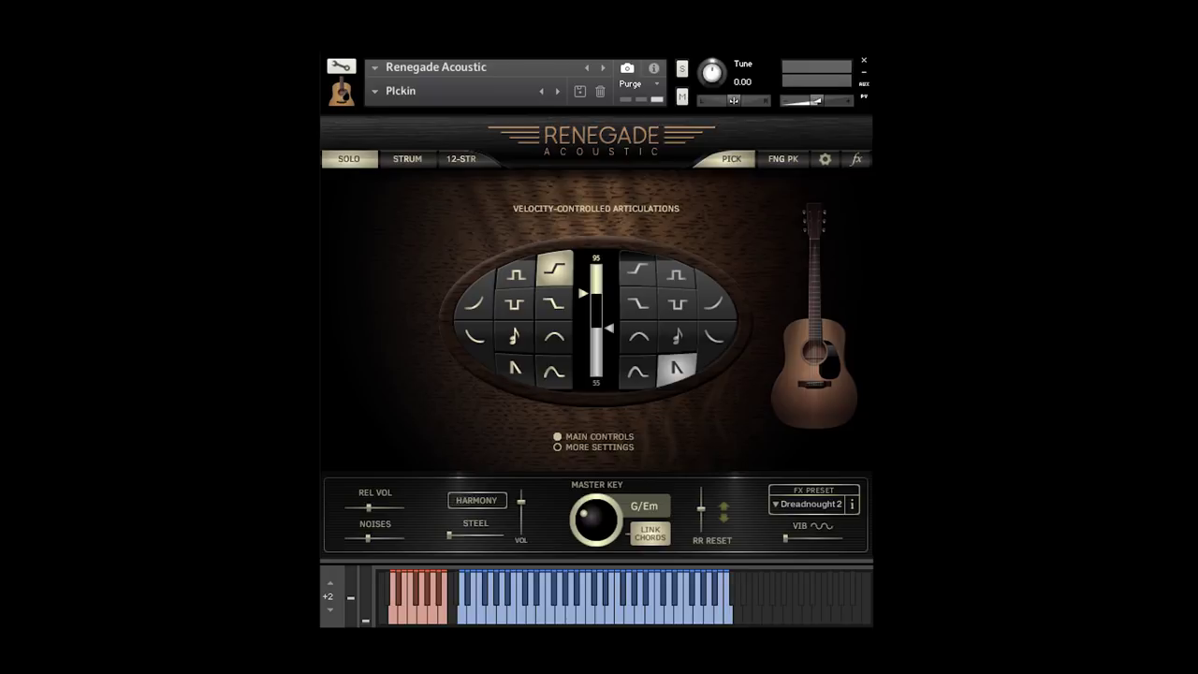
- Switch between the solo articulations view and the strum patterns view
left_click(408, 165)
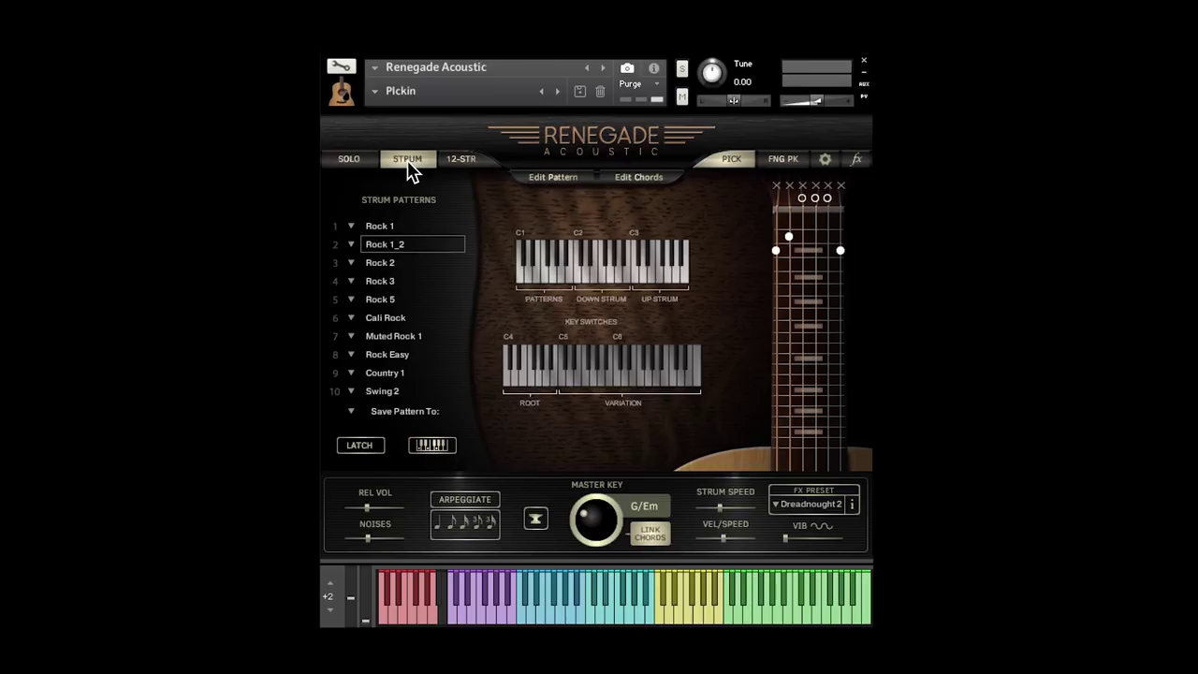
left_click(345, 164)
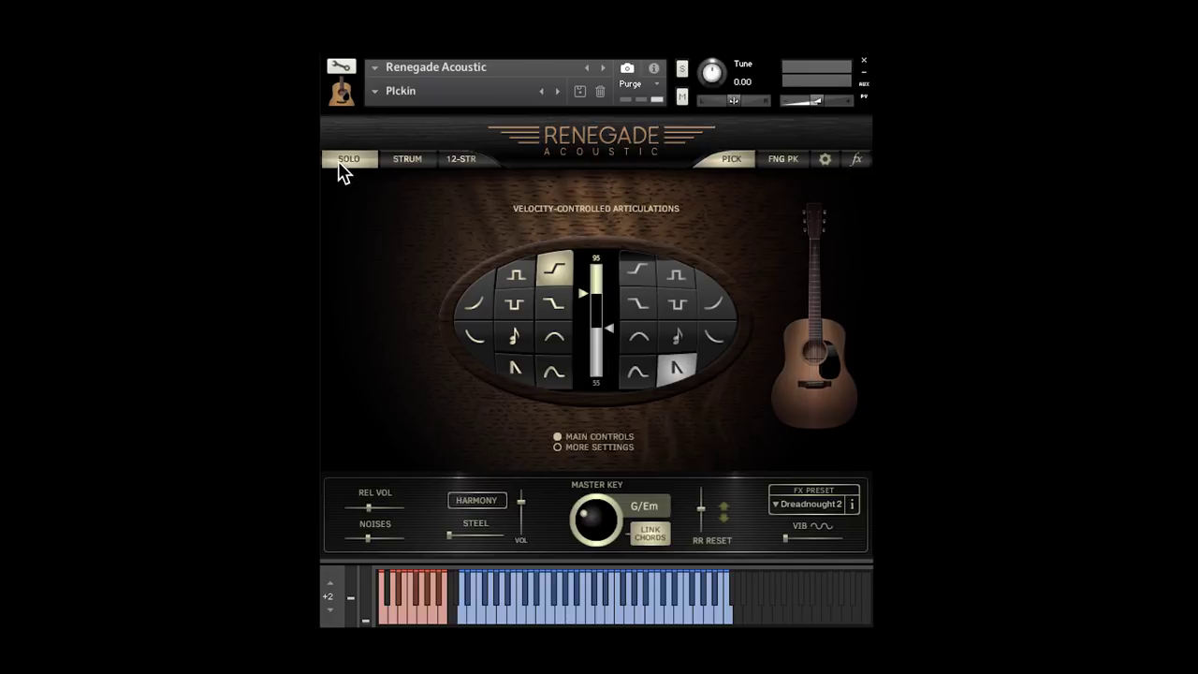
left_click(416, 157)
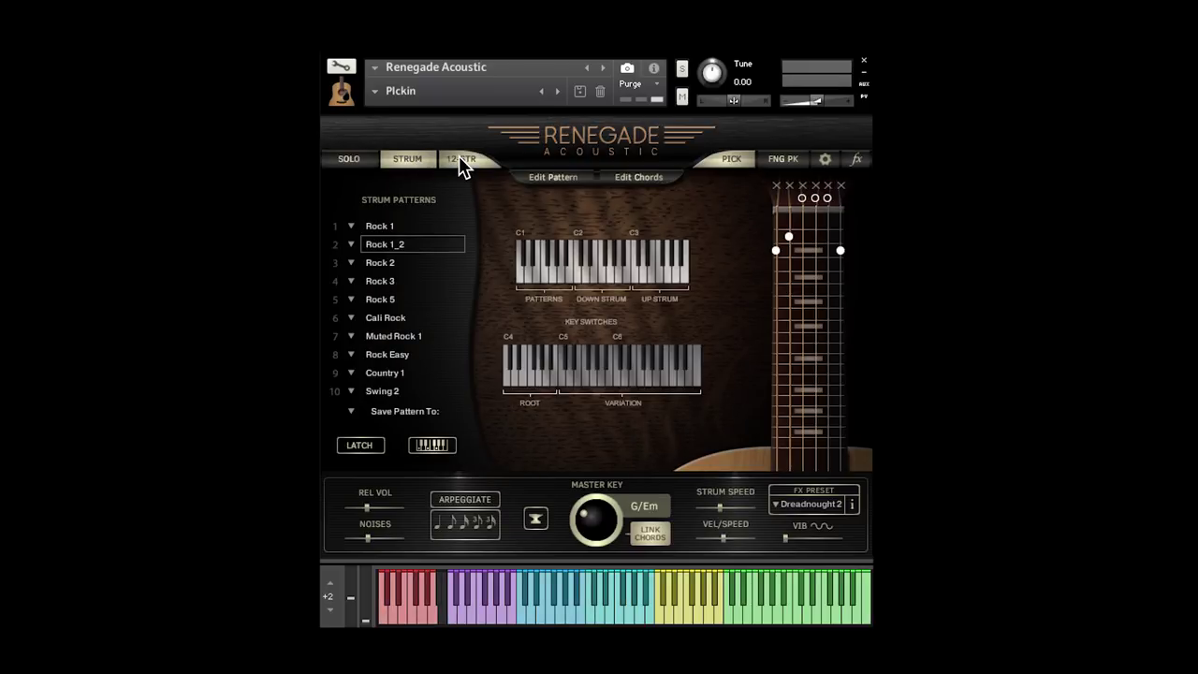
- Try FNG PK then PICK, peek at settings and effects, then return to solo
left_click(777, 161)
left_click(738, 164)
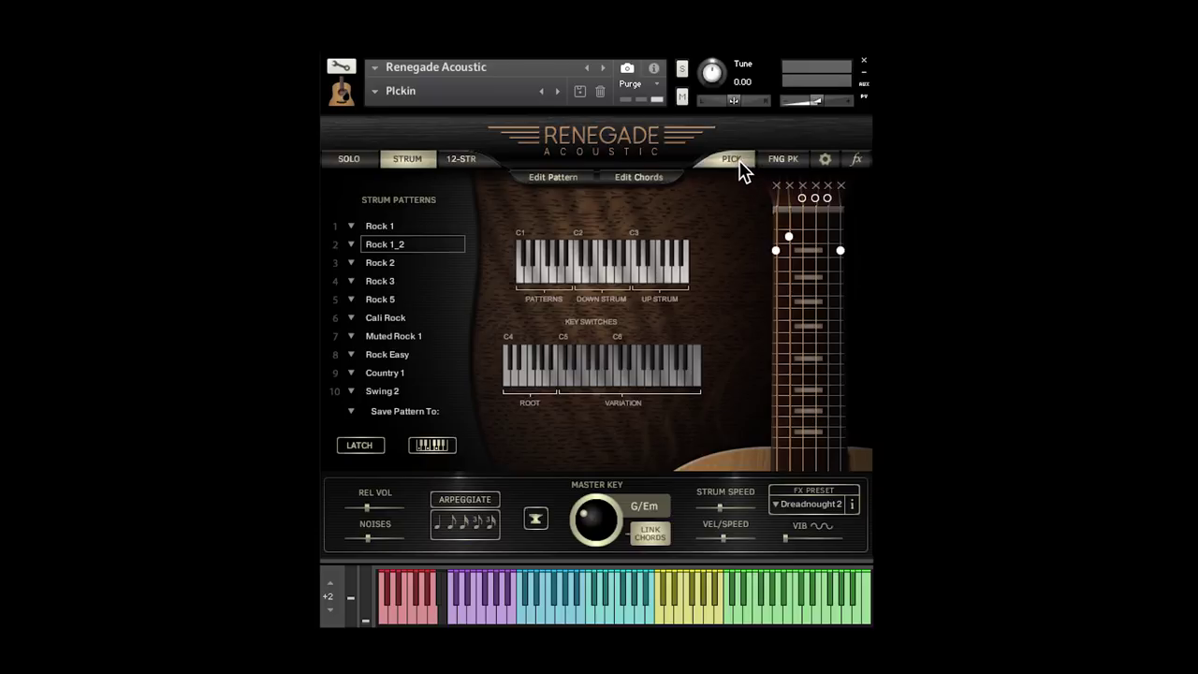
left_click(826, 160)
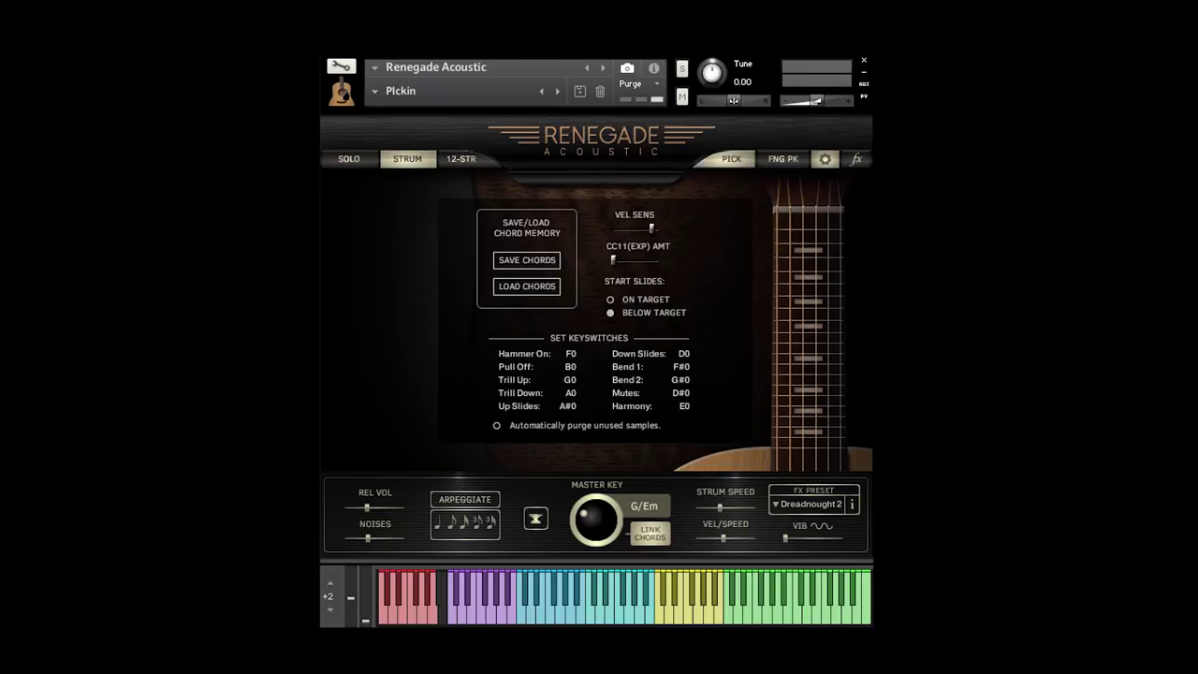
left_click(857, 161)
left_click(858, 165)
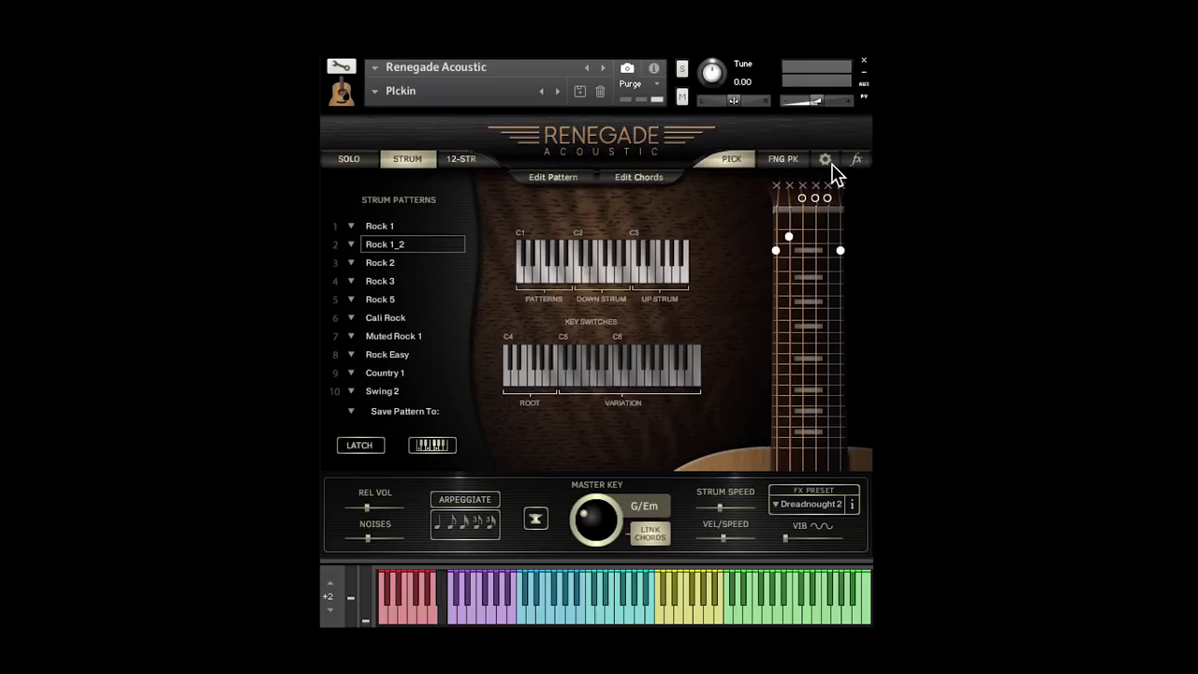
left_click(349, 161)
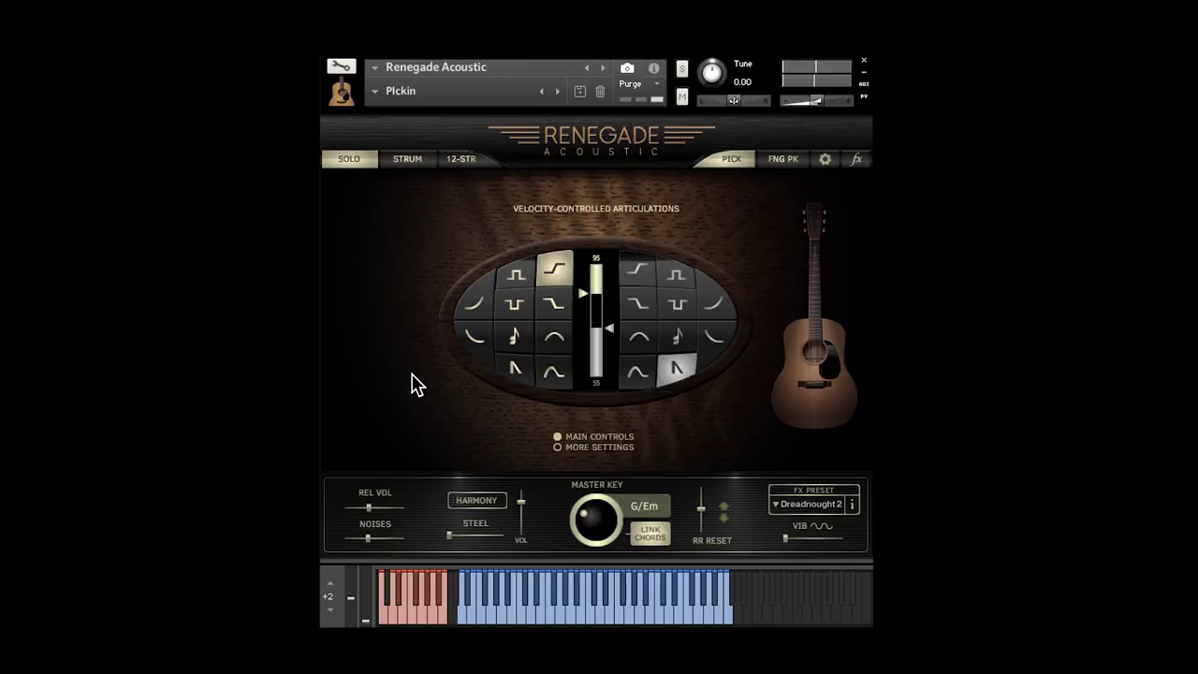
left_click_drag(583, 298, 586, 343)
left_click_drag(576, 303, 581, 325)
left_click_drag(587, 368, 582, 383)
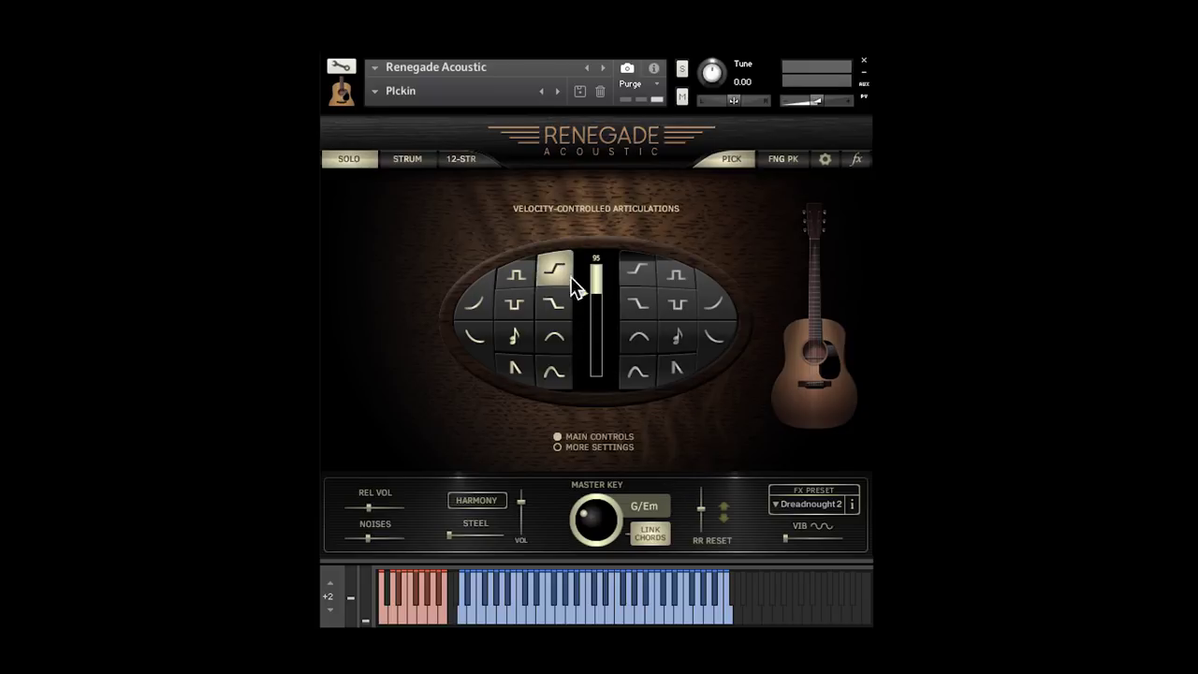
left_click(666, 372)
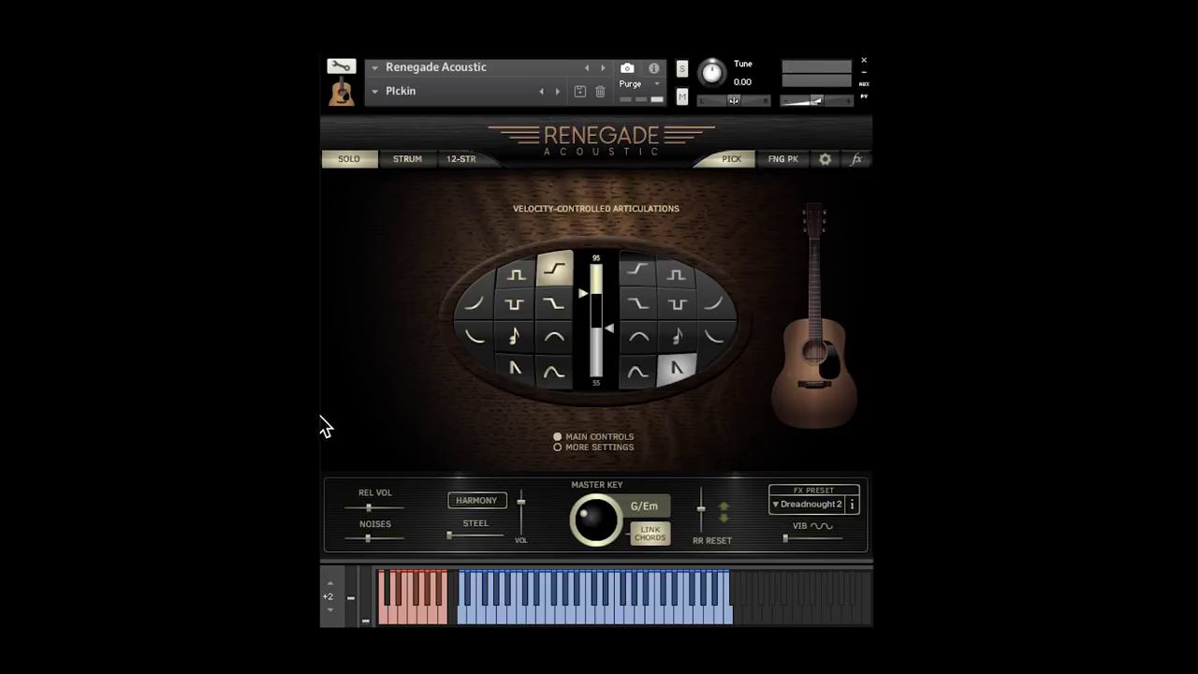
left_click(559, 448)
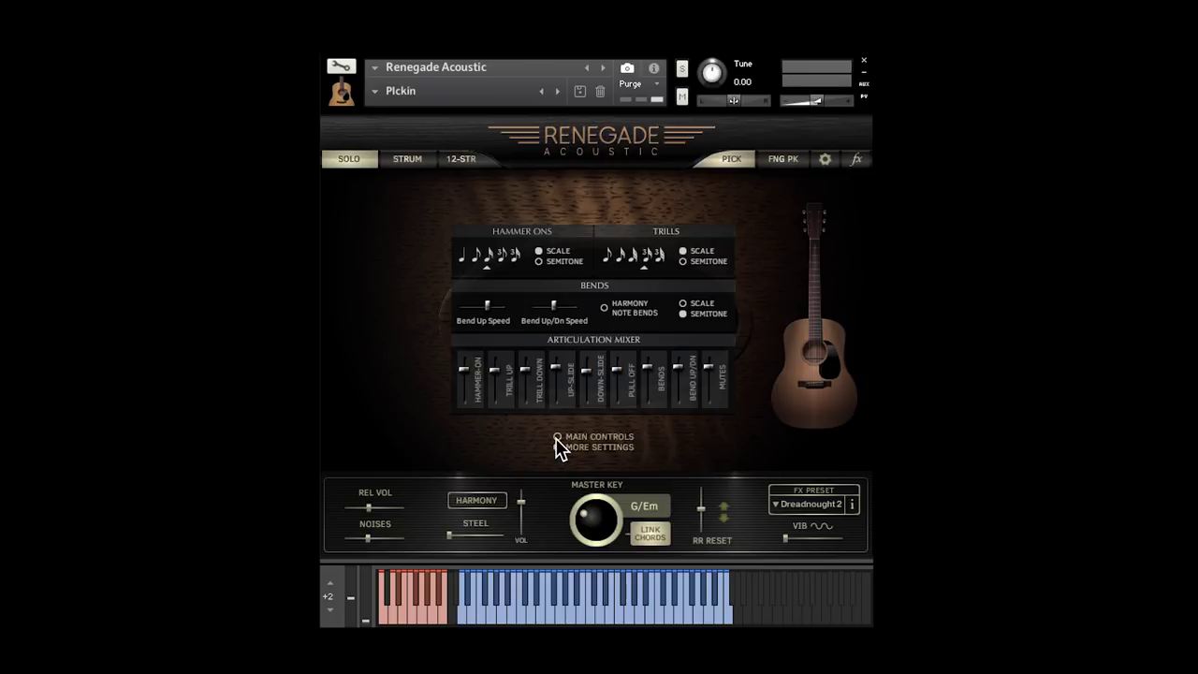
left_click(557, 437)
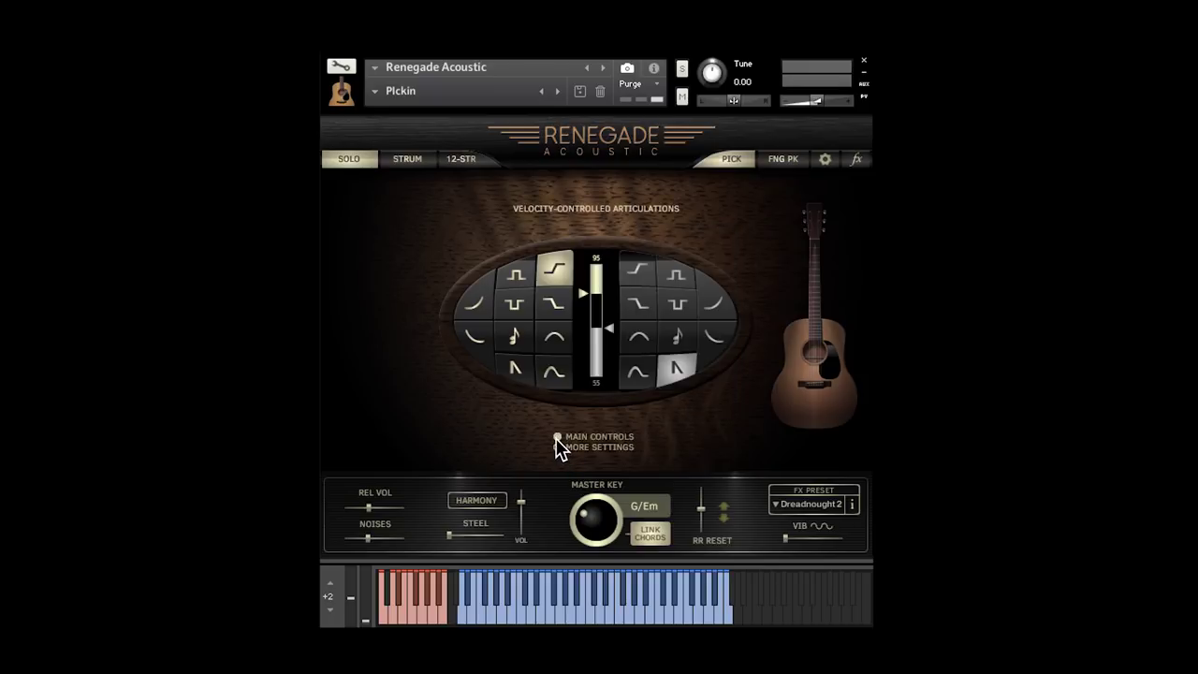
mouse_move(588, 539)
left_mouse_down()
mouse_move(589, 513)
mouse_move(574, 566)
mouse_move(563, 546)
left_mouse_up()
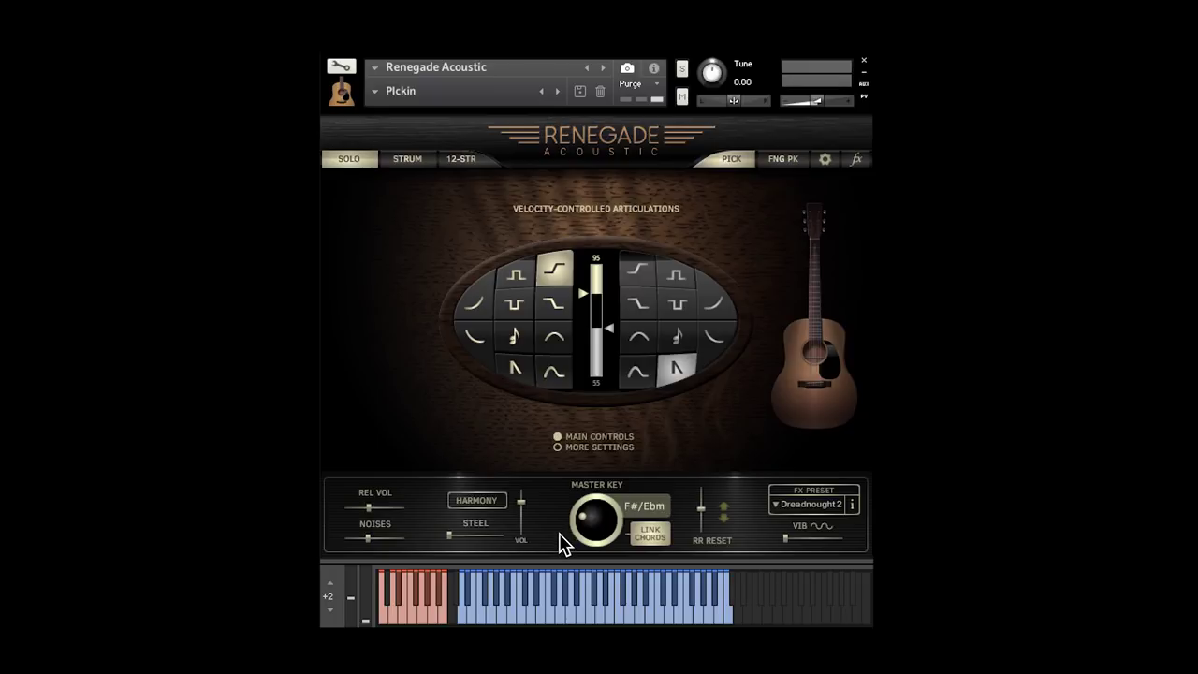
left_click(502, 498)
- Audition several solo articulation cells, ending on the bottom-row arch articulation
left_click(515, 275)
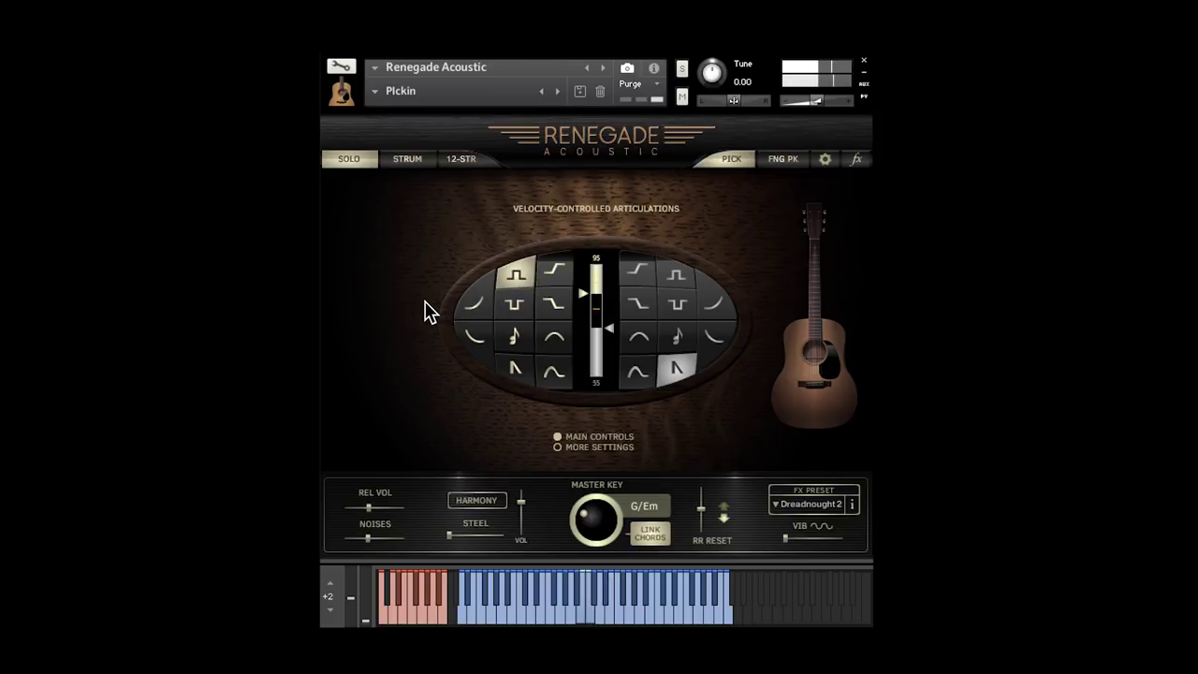
left_click(520, 305)
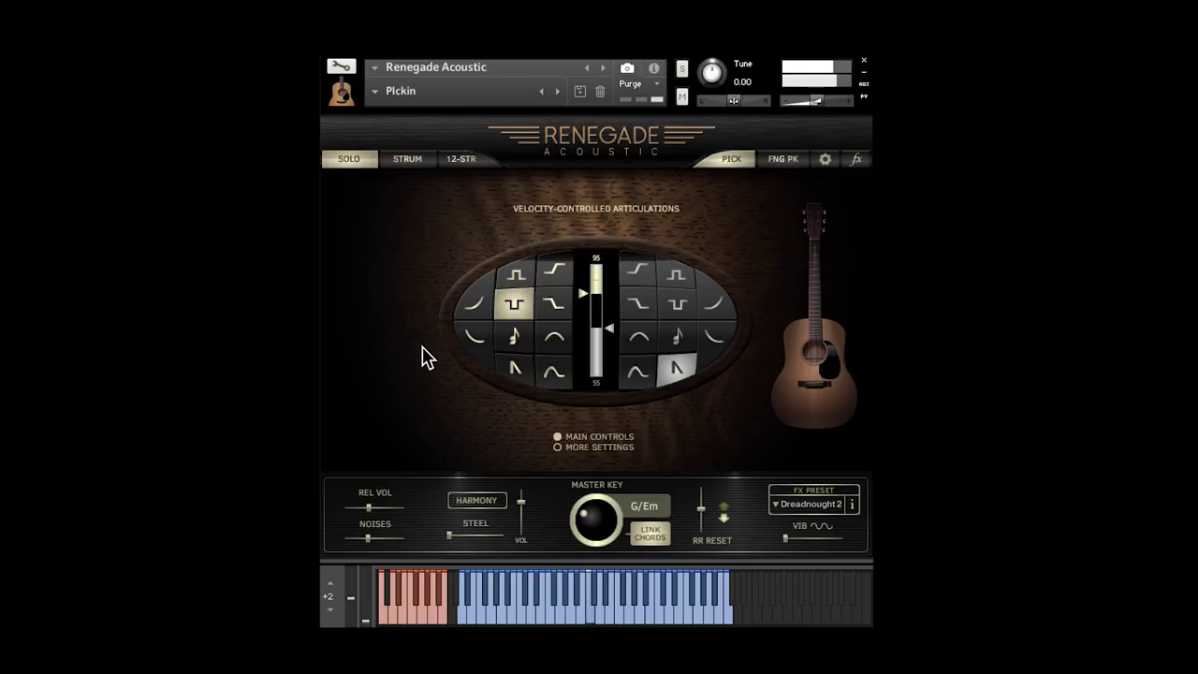
left_click(483, 299)
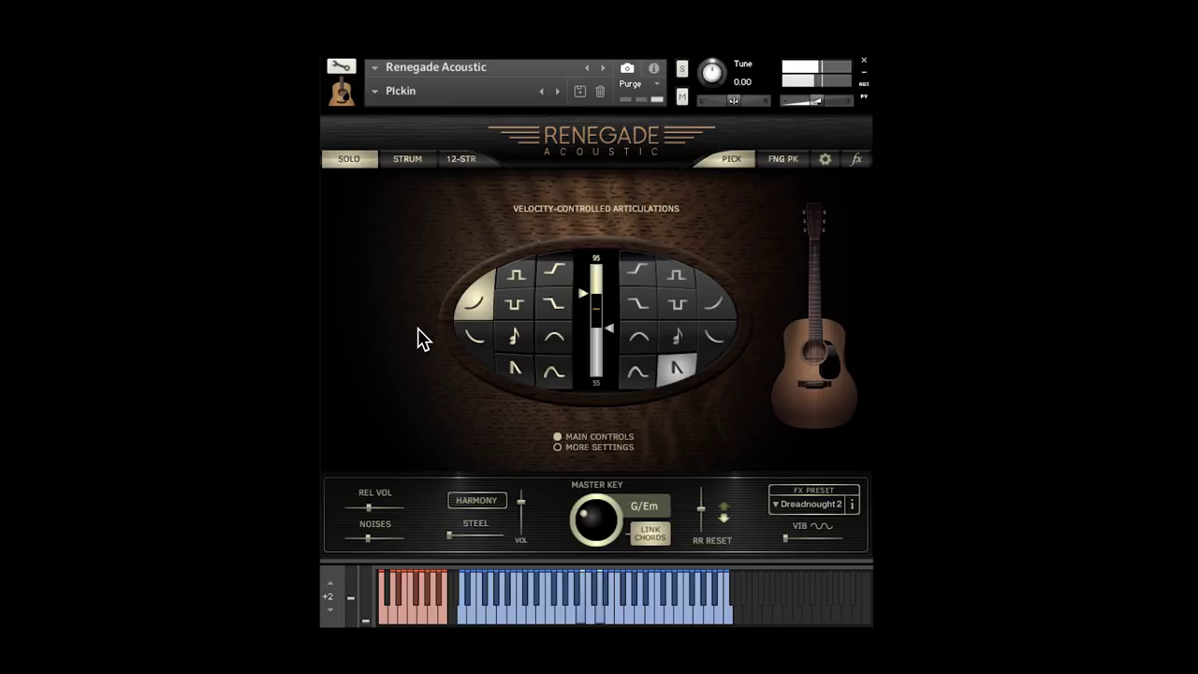
left_click(468, 342)
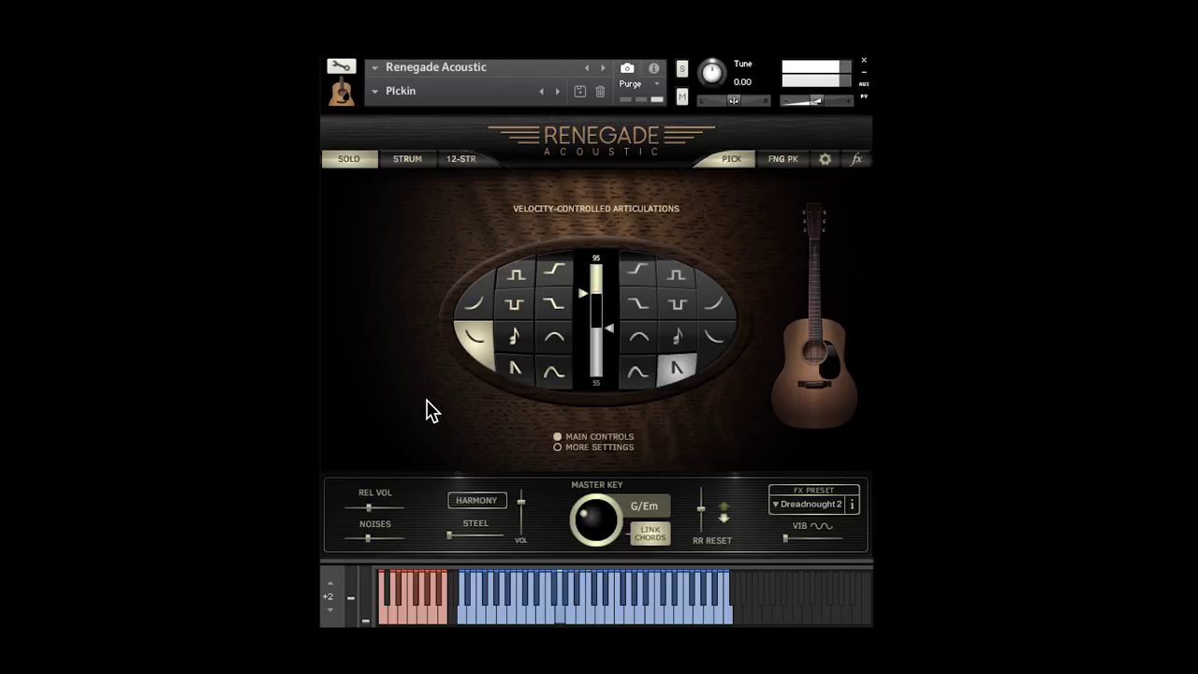
left_click(553, 346)
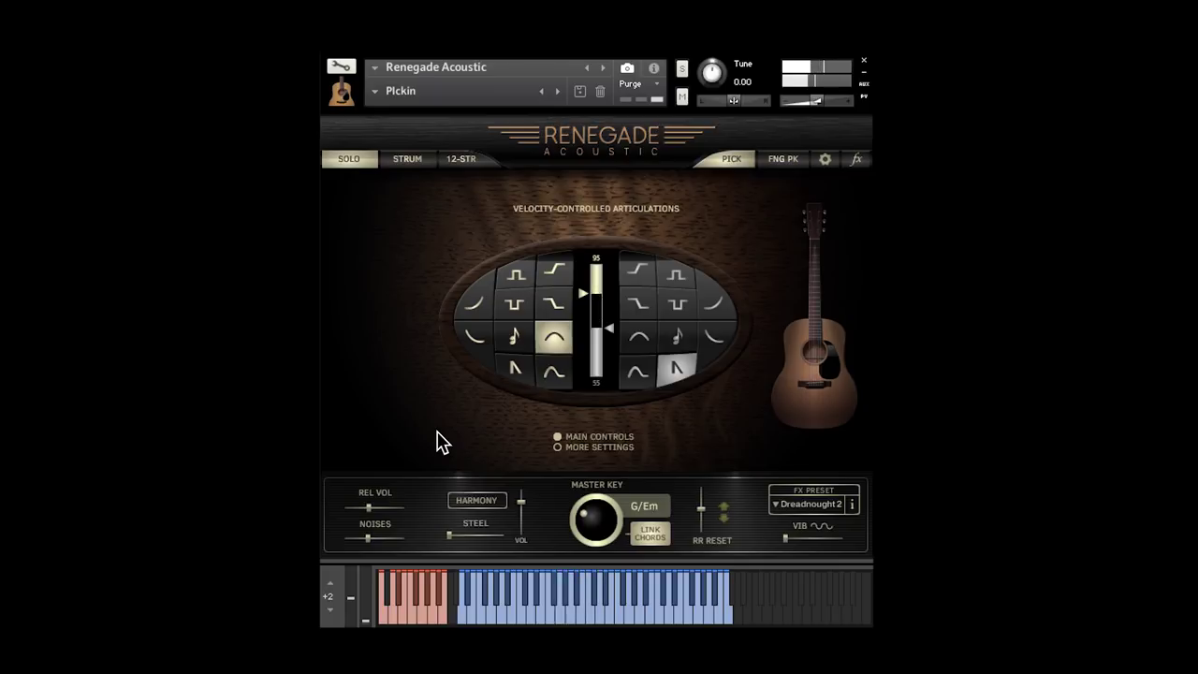
left_click(550, 374)
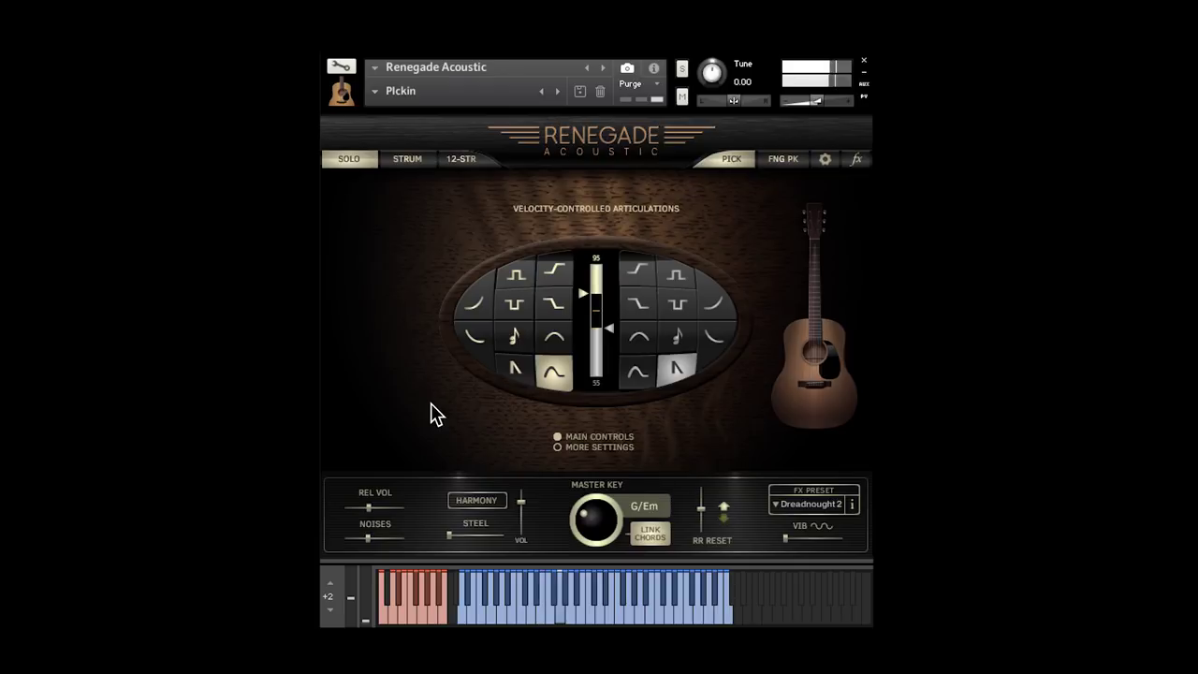
- Toggle the single-note articulation on and off, then turn harmony on
left_click(513, 343)
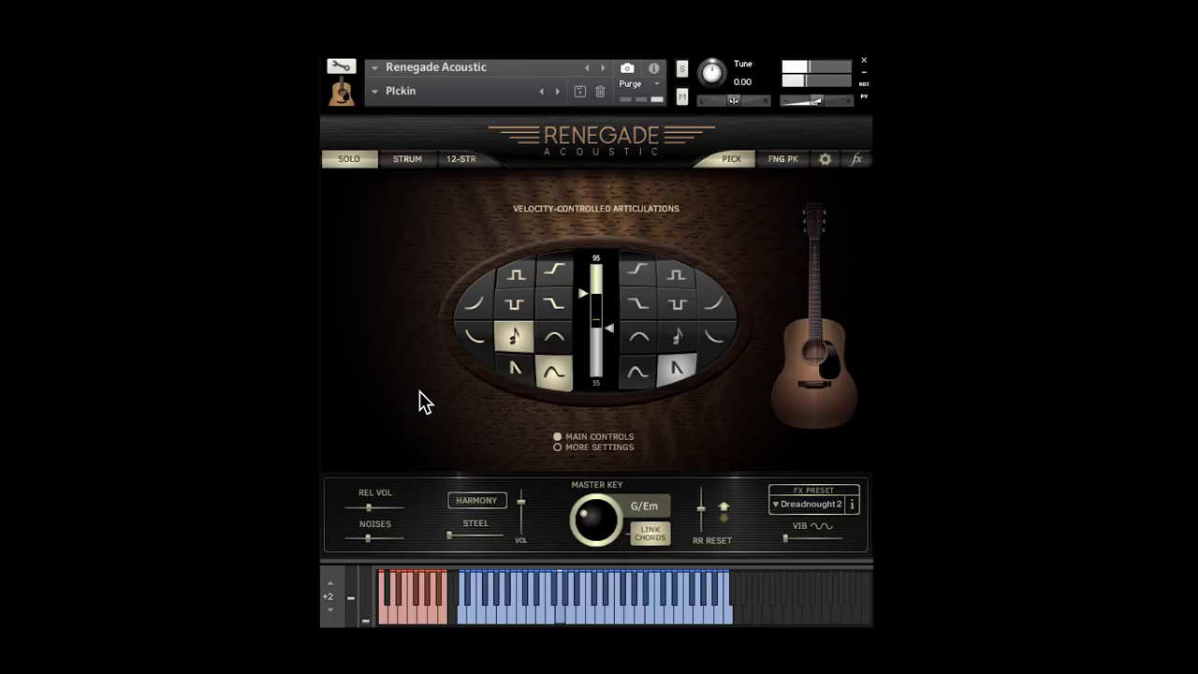
left_click(513, 341)
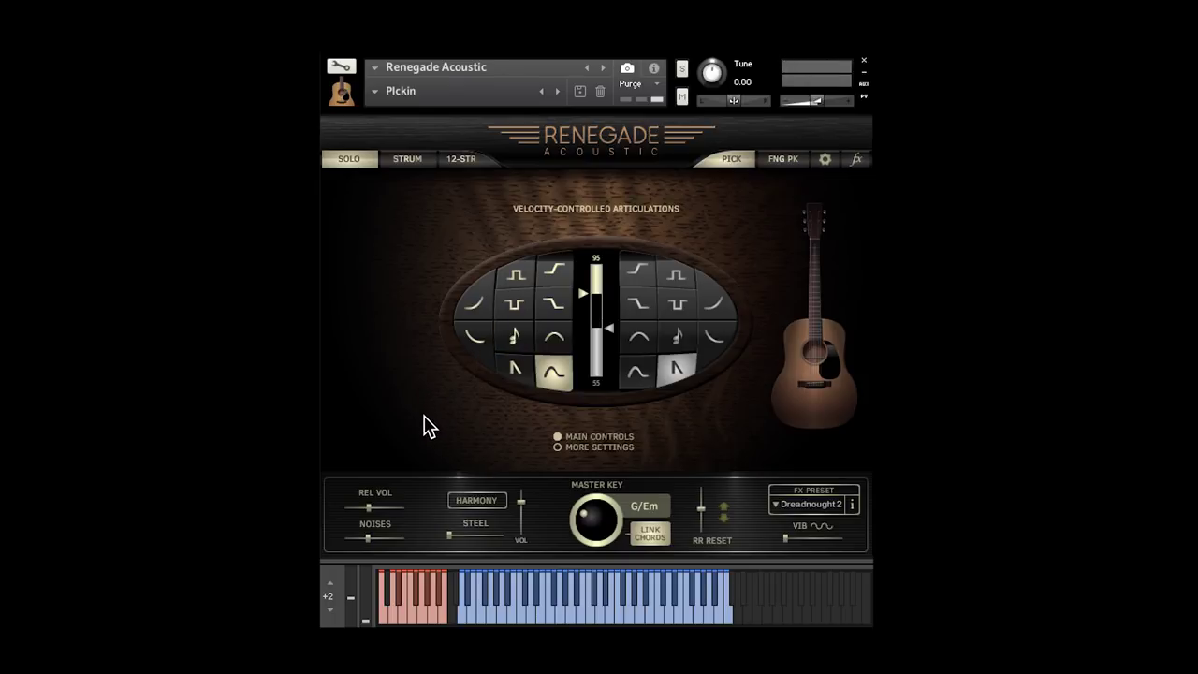
left_click(478, 503)
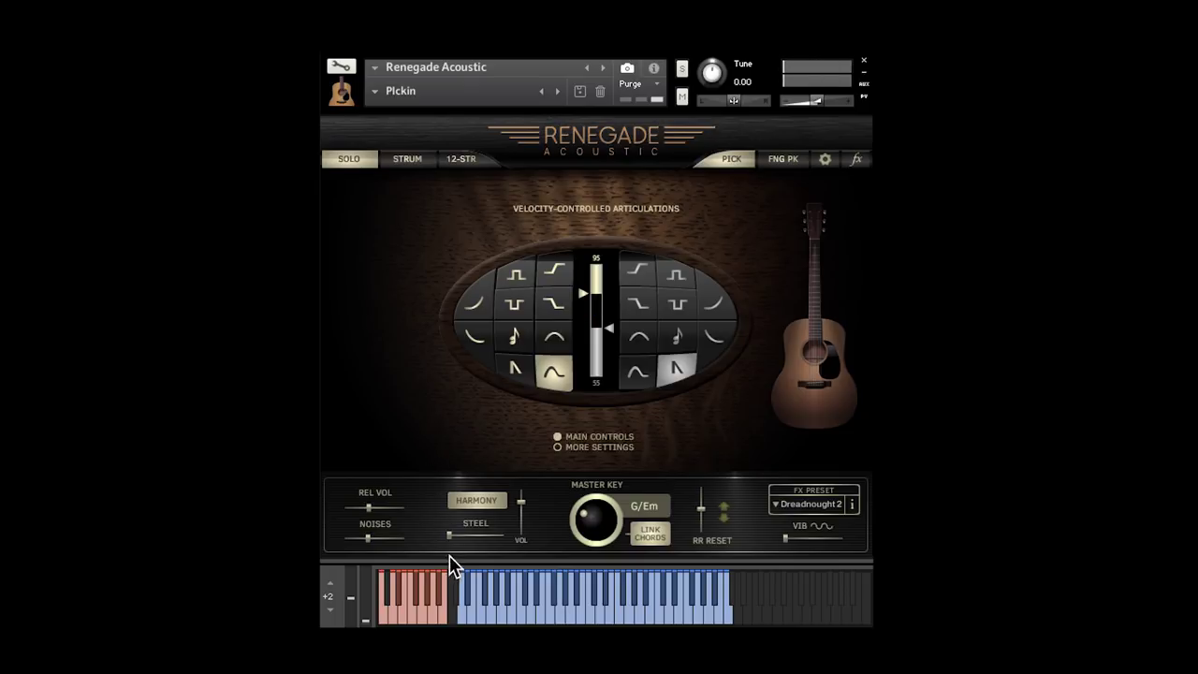
- Try a fifth-down harmony interval, turn harmony off, restore the slide articulation, switch to FNG PK
mouse_move(451, 539)
left_mouse_down()
mouse_move(495, 554)
mouse_move(436, 551)
left_mouse_up()
left_click(471, 504)
left_click(557, 270)
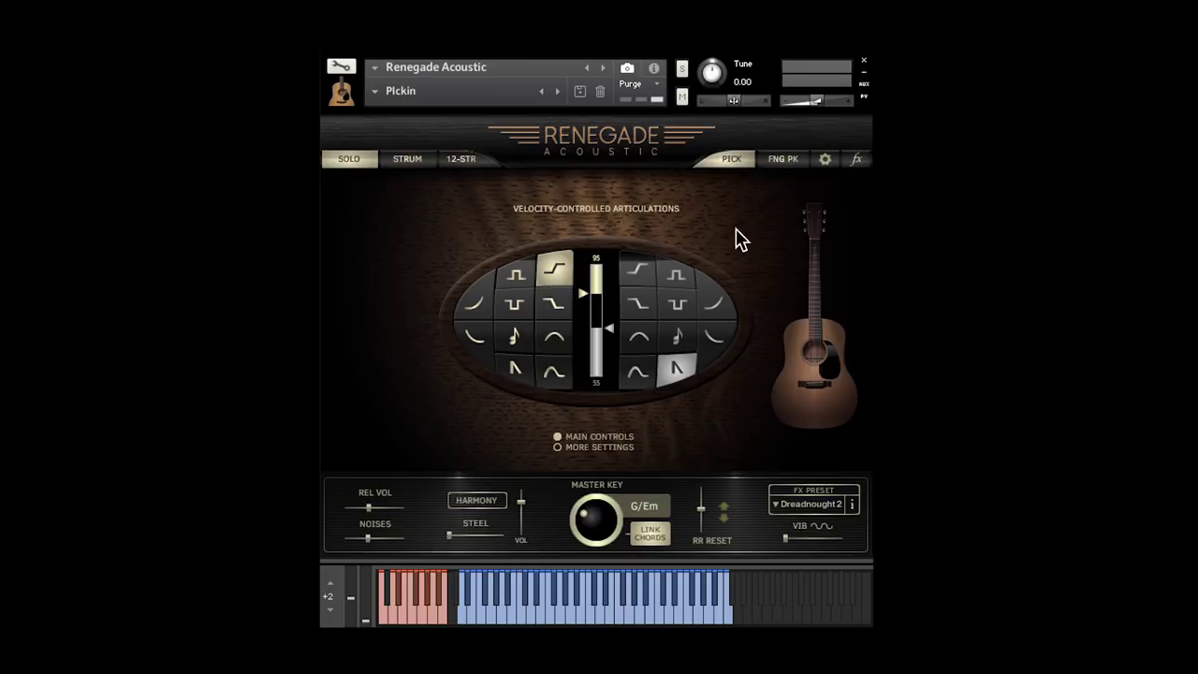
left_click(782, 160)
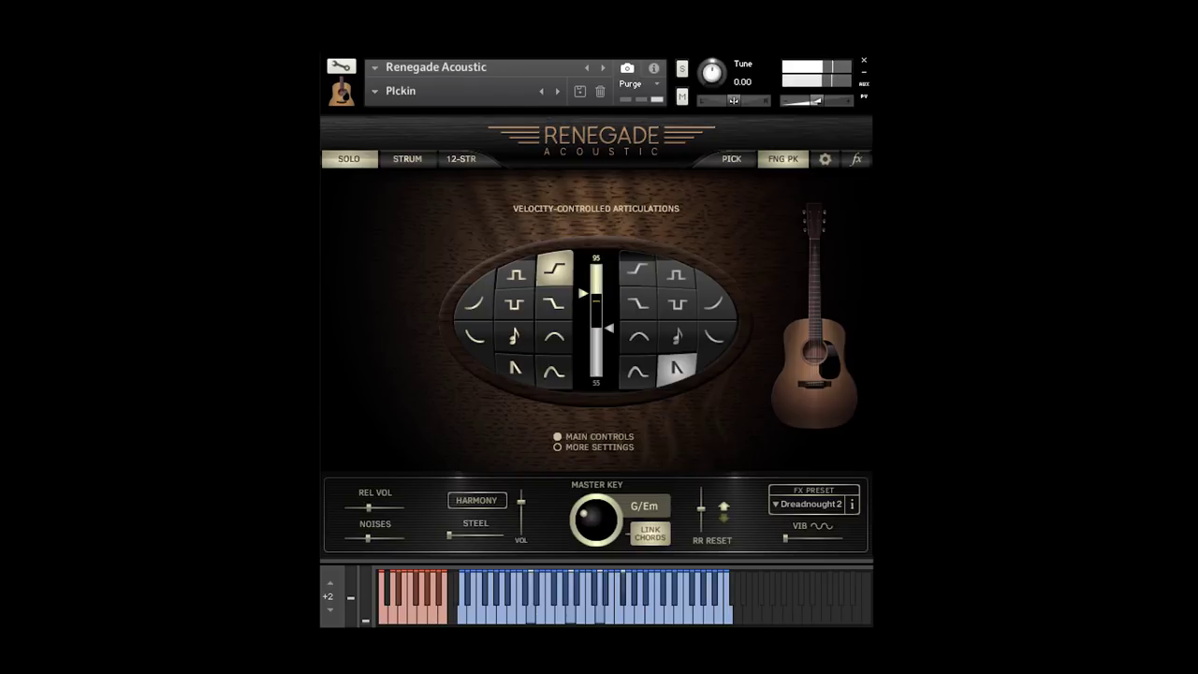
- Switch the guitar from finger-picking back to PICK mode
left_click(731, 159)
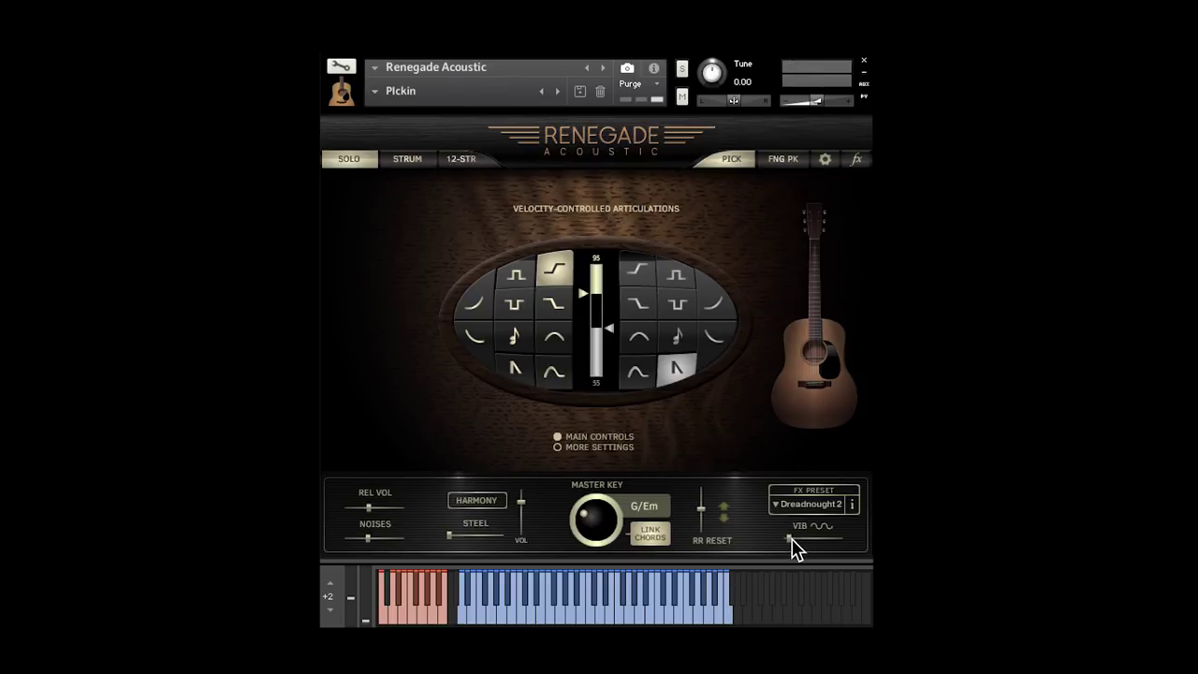
left_click_drag(792, 538, 812, 546)
left_click_drag(804, 542, 784, 546)
- Choose Wide Strum from the FX PRESET dropdown
left_click(777, 506)
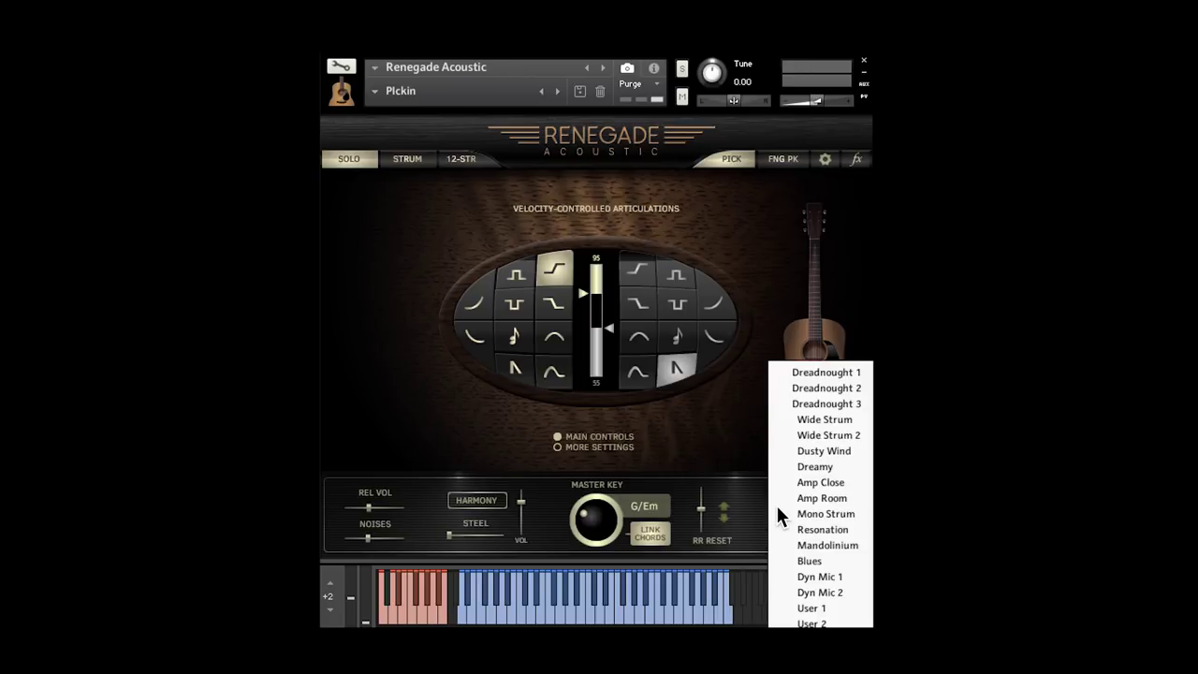
left_click(793, 426)
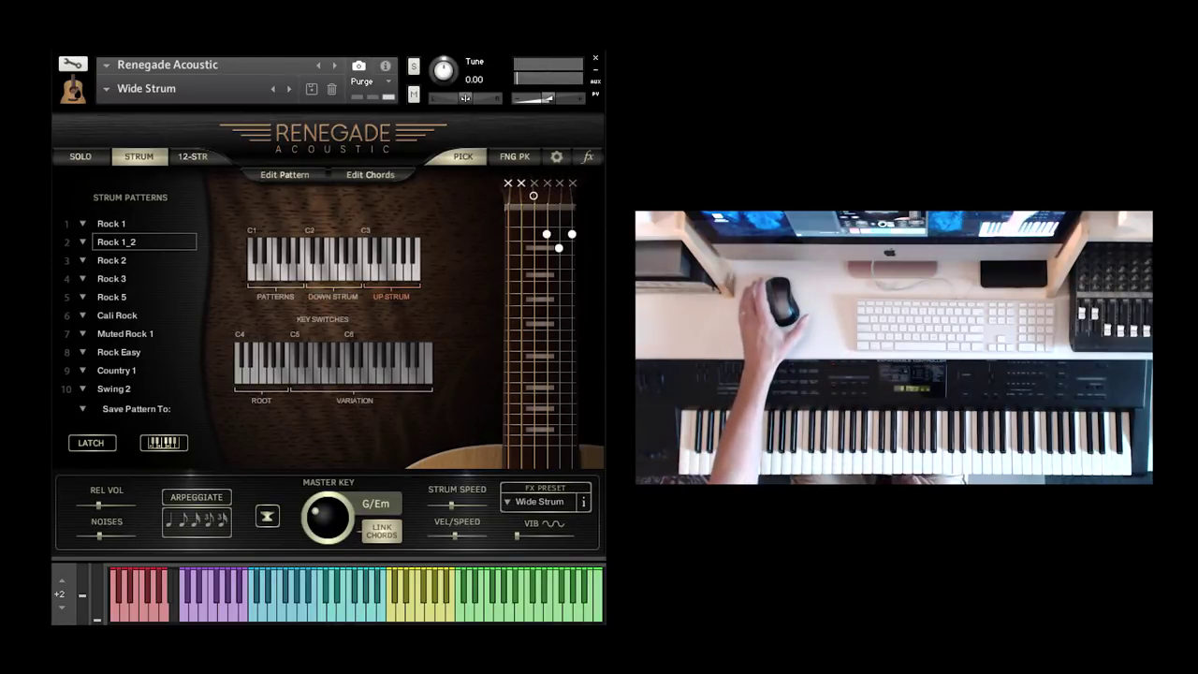
- Enable LATCH for the strum patterns
left_click(84, 443)
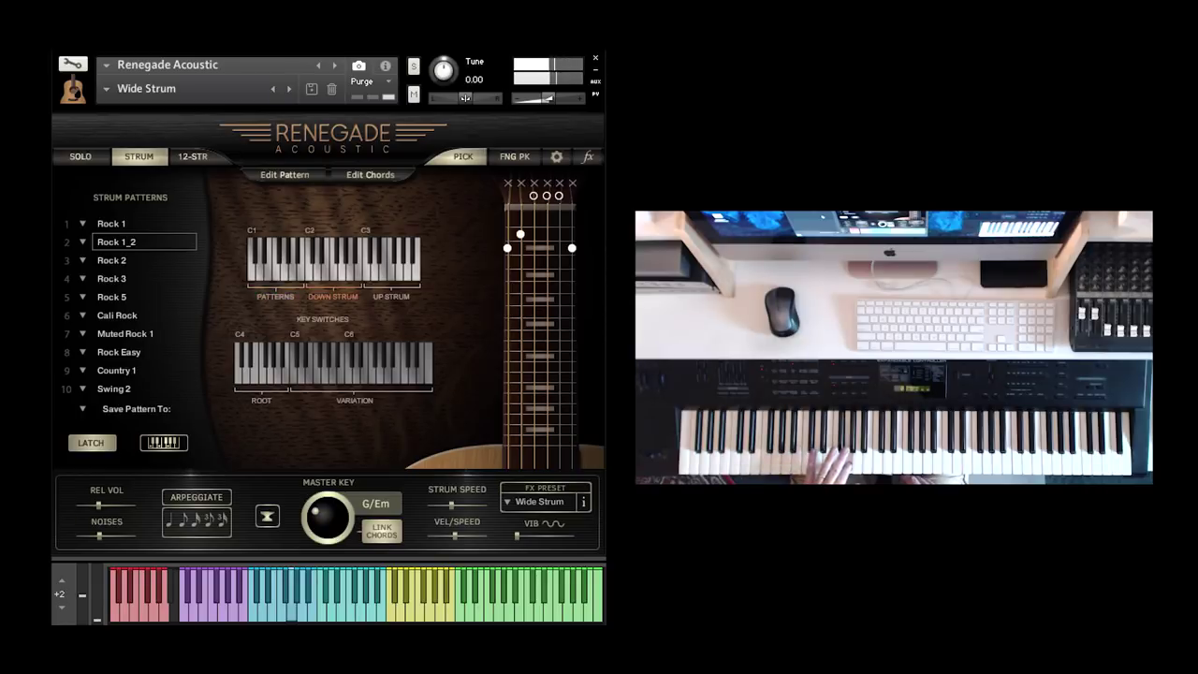
- Step through the strum patterns, then assign Cali Rock to slot 6 and play it
left_click(115, 264)
left_click(112, 299)
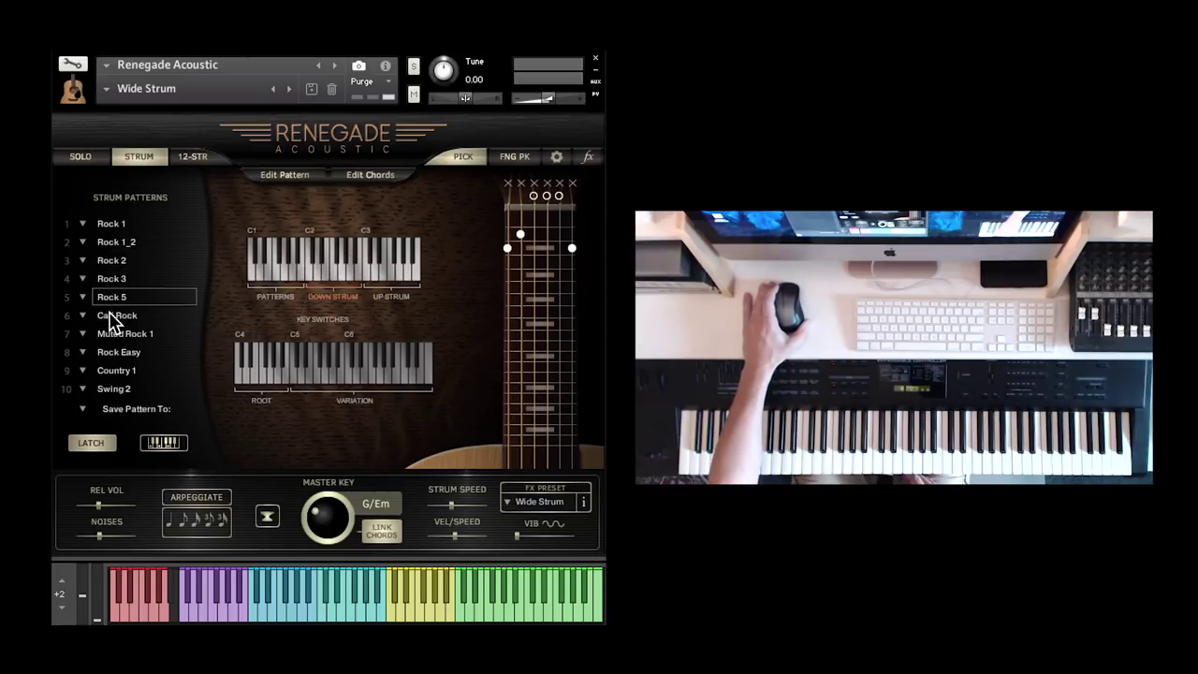
left_click(113, 324)
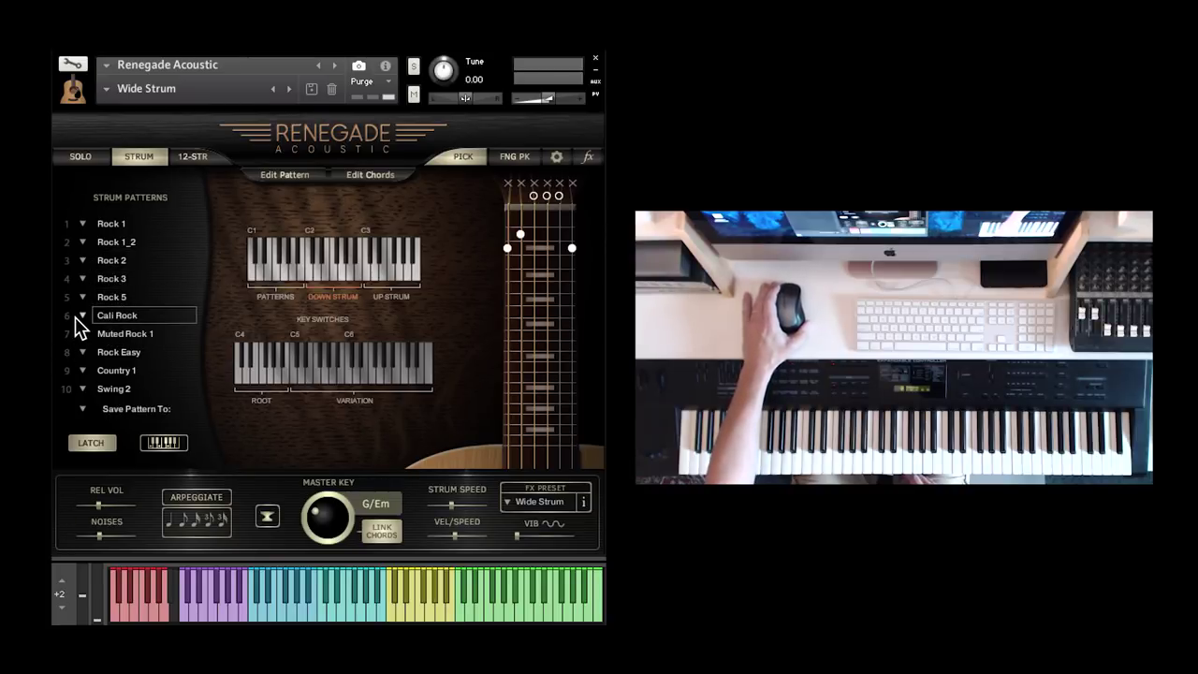
left_click(82, 315)
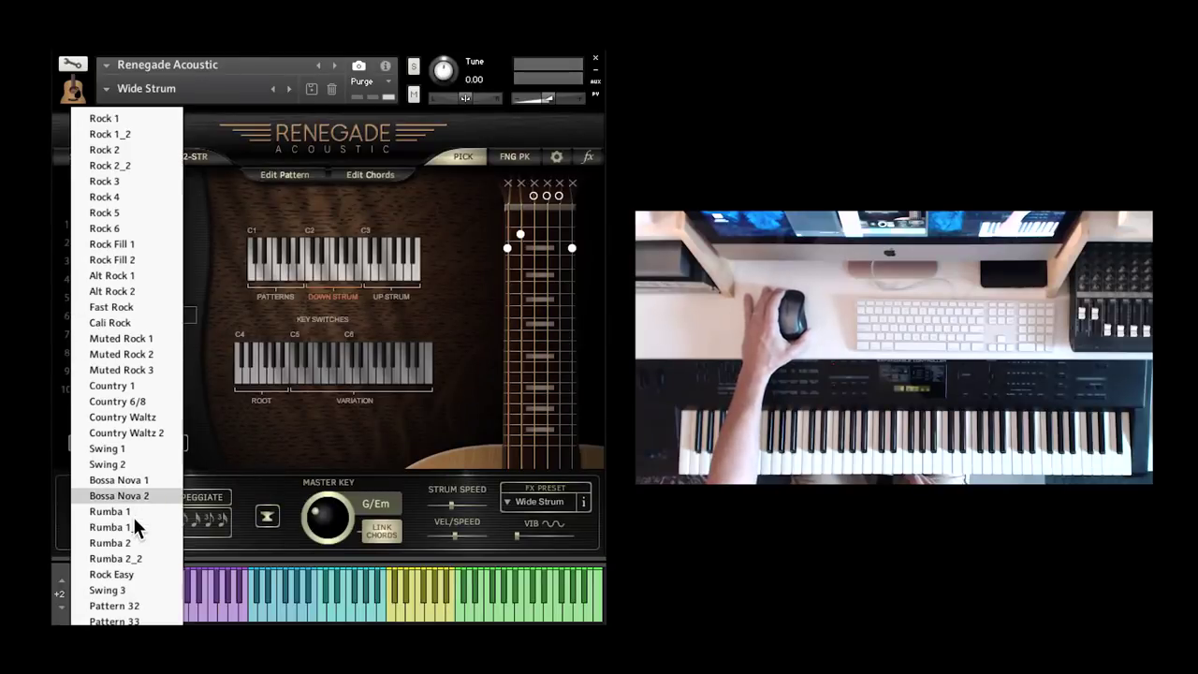
left_click(123, 323)
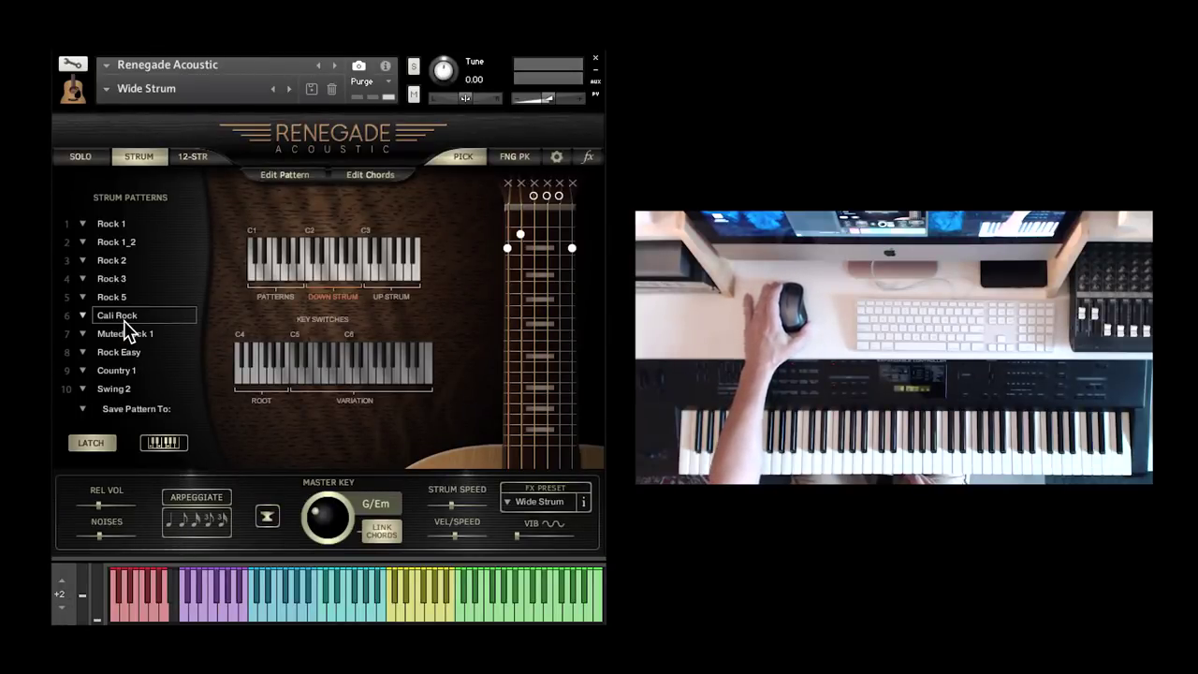
- Show the Edit Pattern view with step sliders, resolution, swing, looseness and strength
left_click(280, 176)
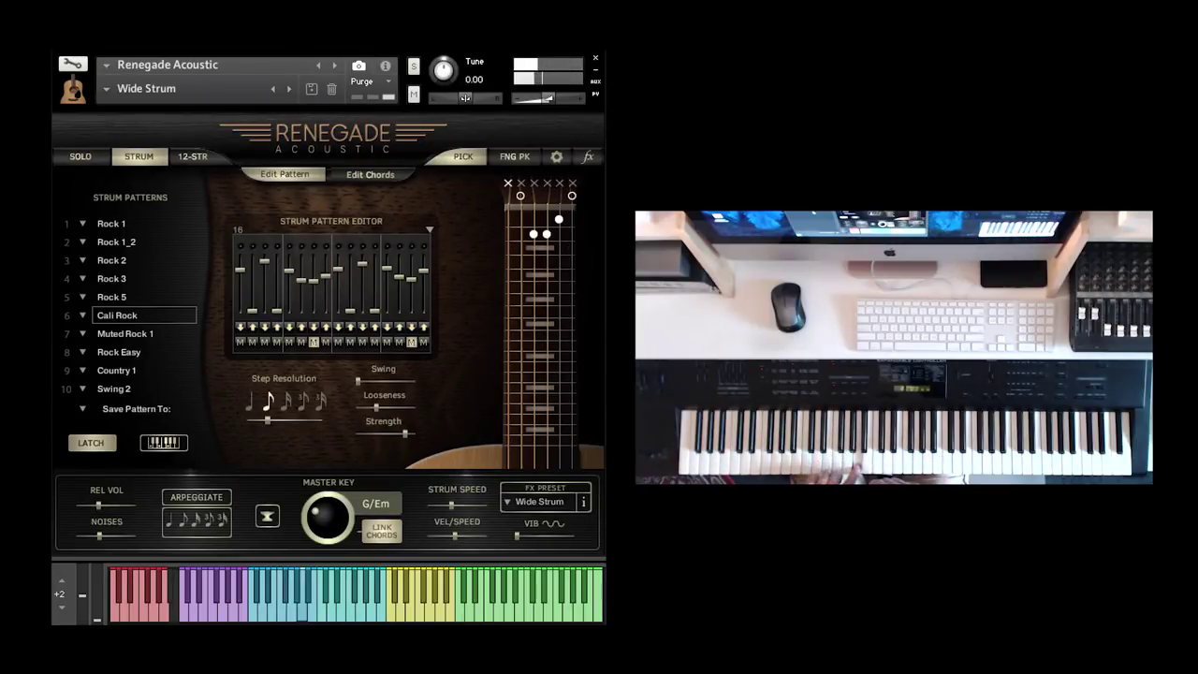
- In Edit Chords, set chord qualities: C to Minor 7th and G to Minor
left_click(371, 176)
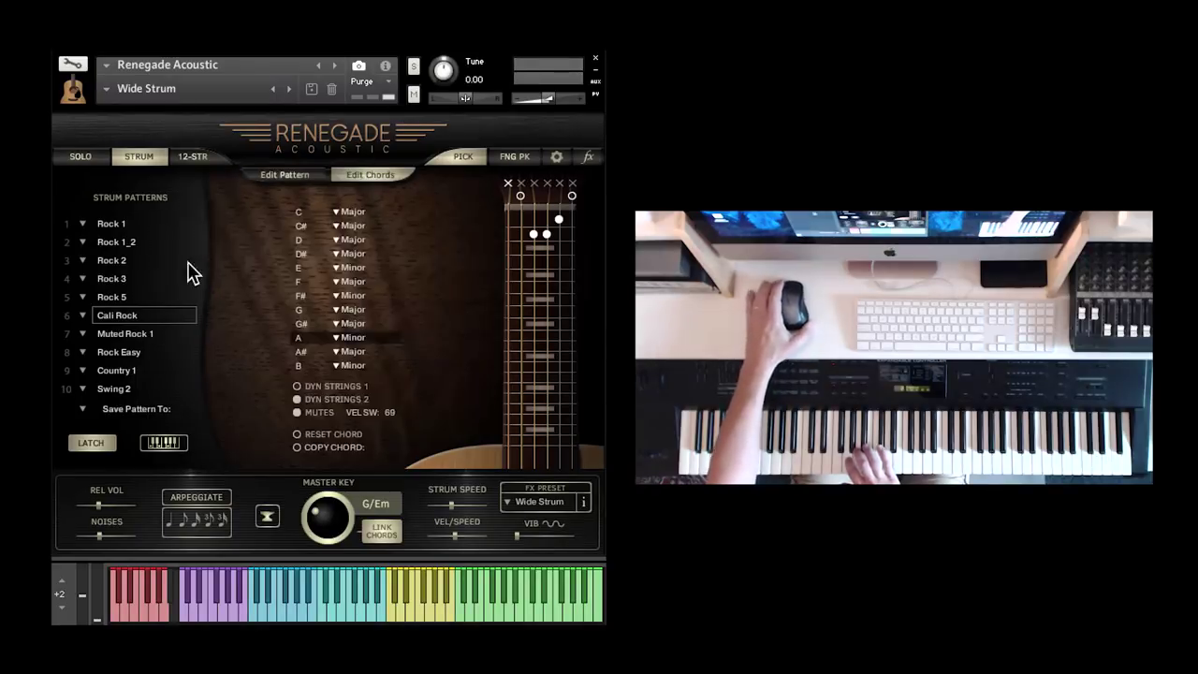
left_click(336, 310)
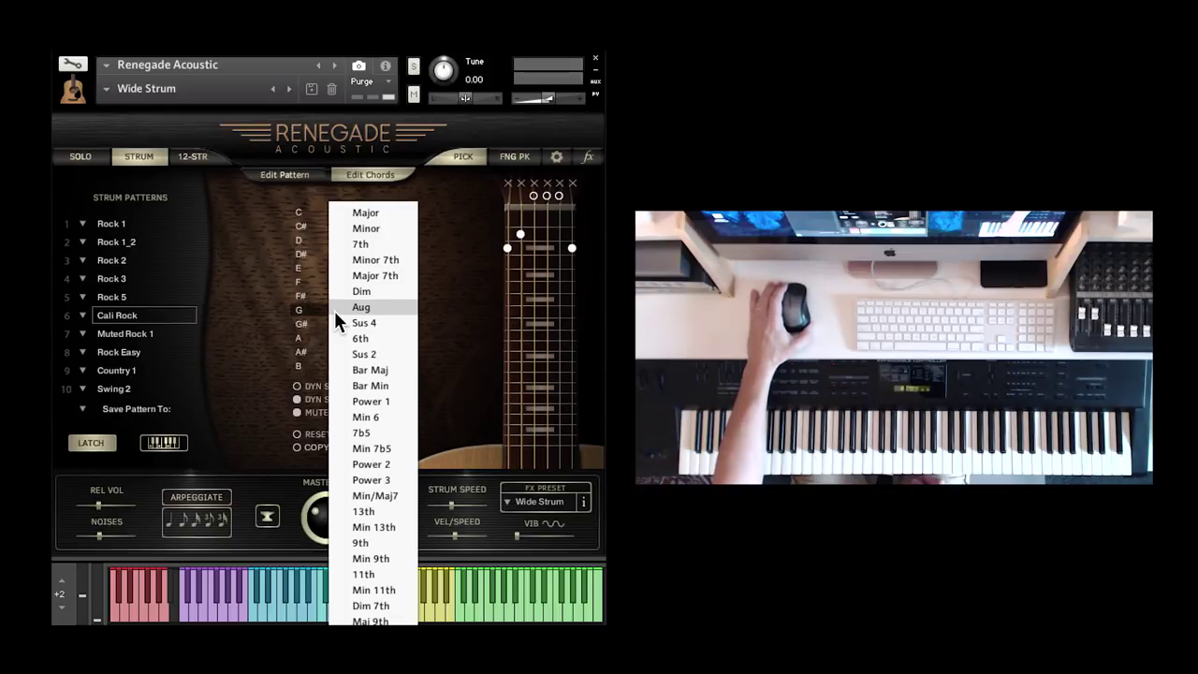
left_click(356, 227)
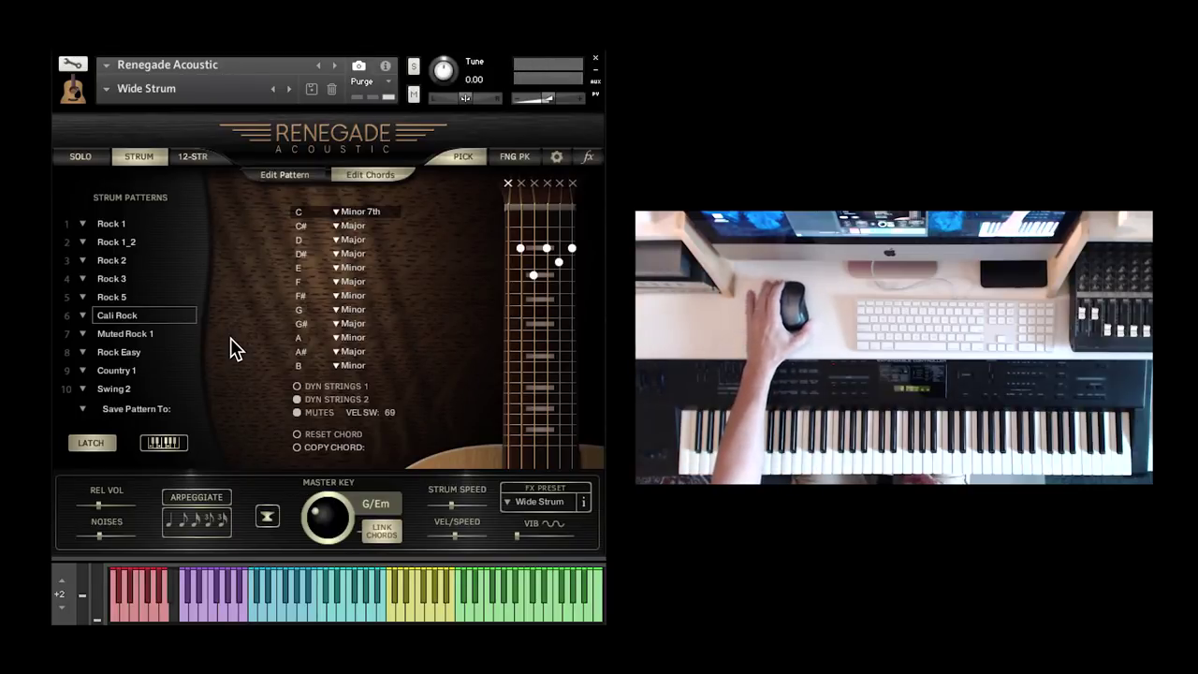
- Set G back to Major and toggle the string mute markers on its voicing
left_click(334, 306)
left_click(356, 214)
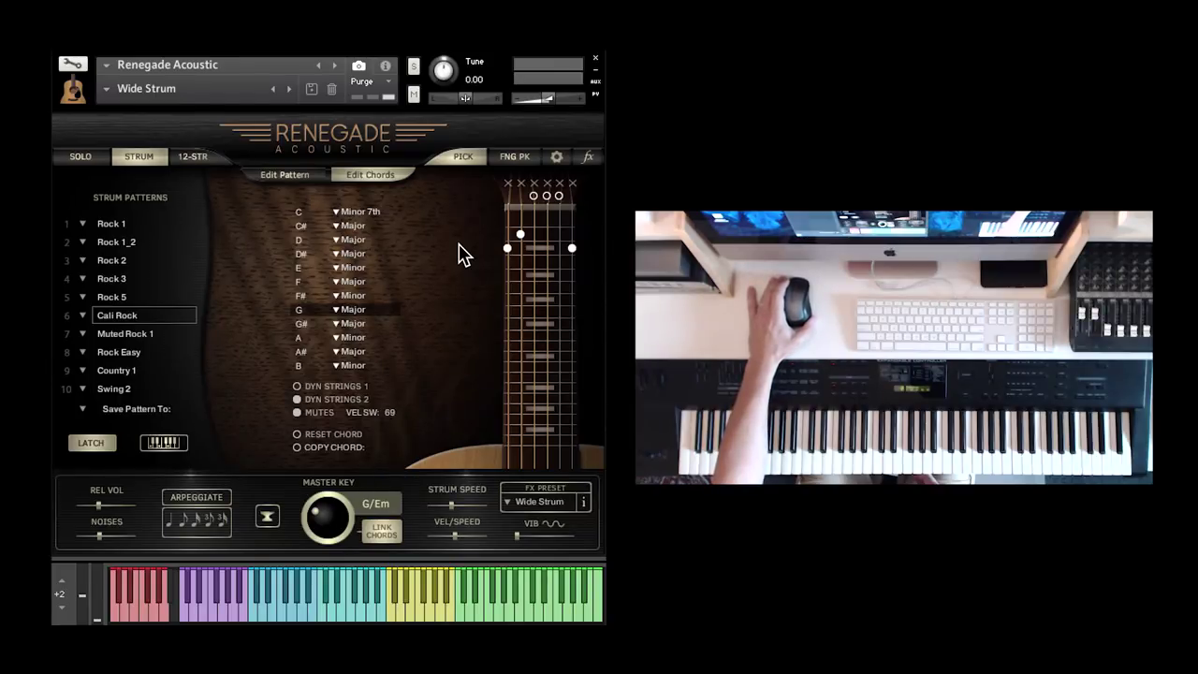
left_click(508, 184)
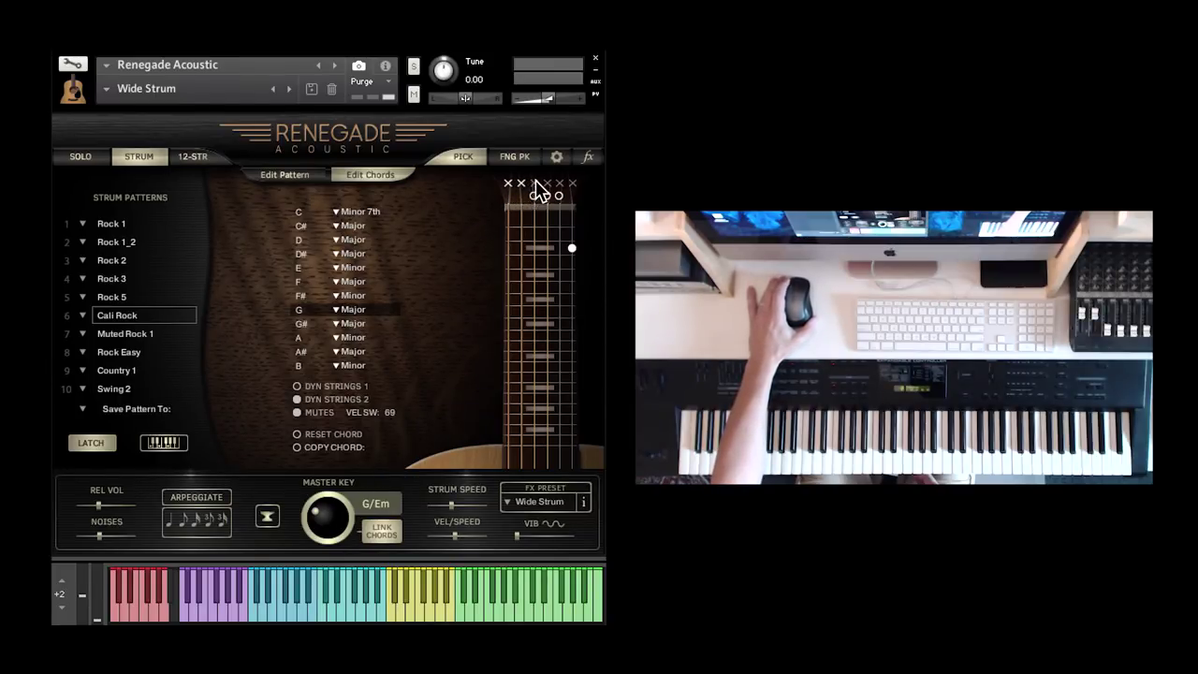
left_click(533, 184)
left_click(507, 184)
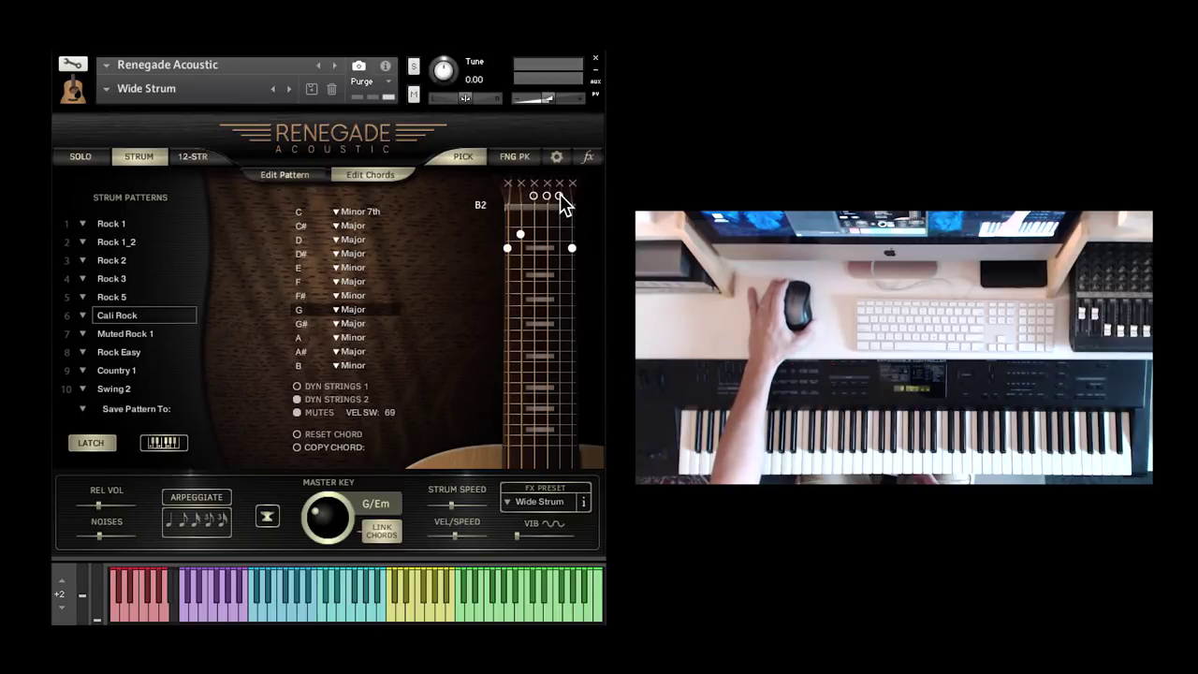
- Edit G's frets: third-fret notes on B and high E, then swap in Gb3
left_click(560, 246)
left_click(571, 246)
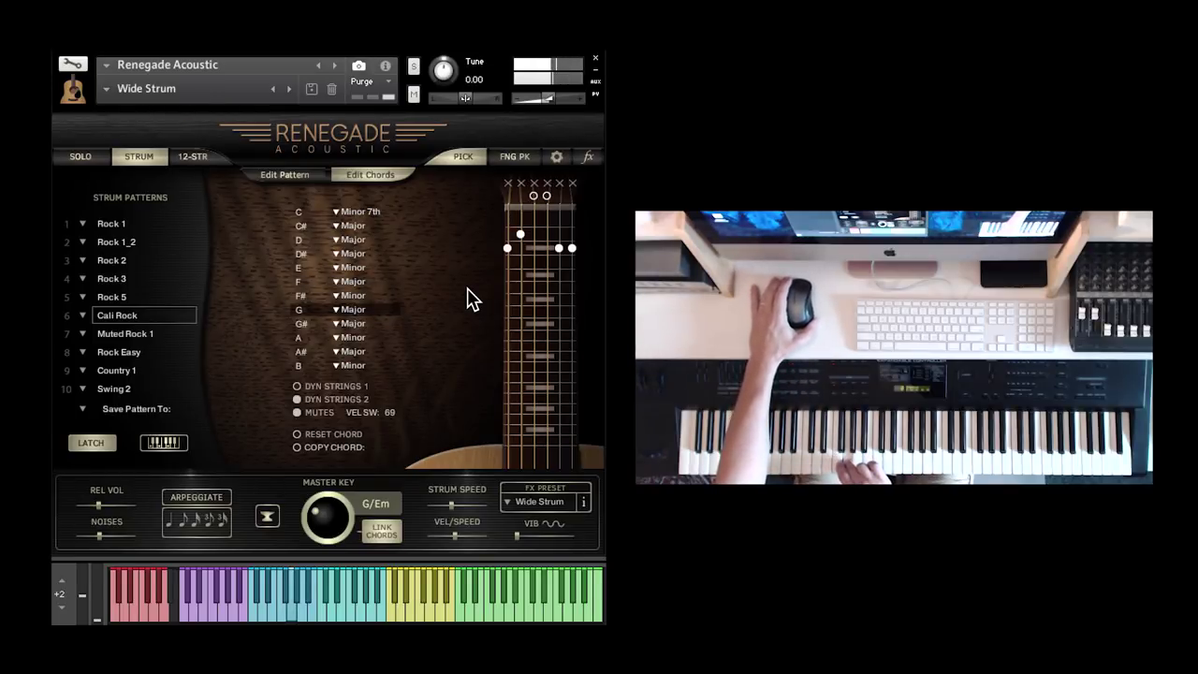
left_click(558, 248)
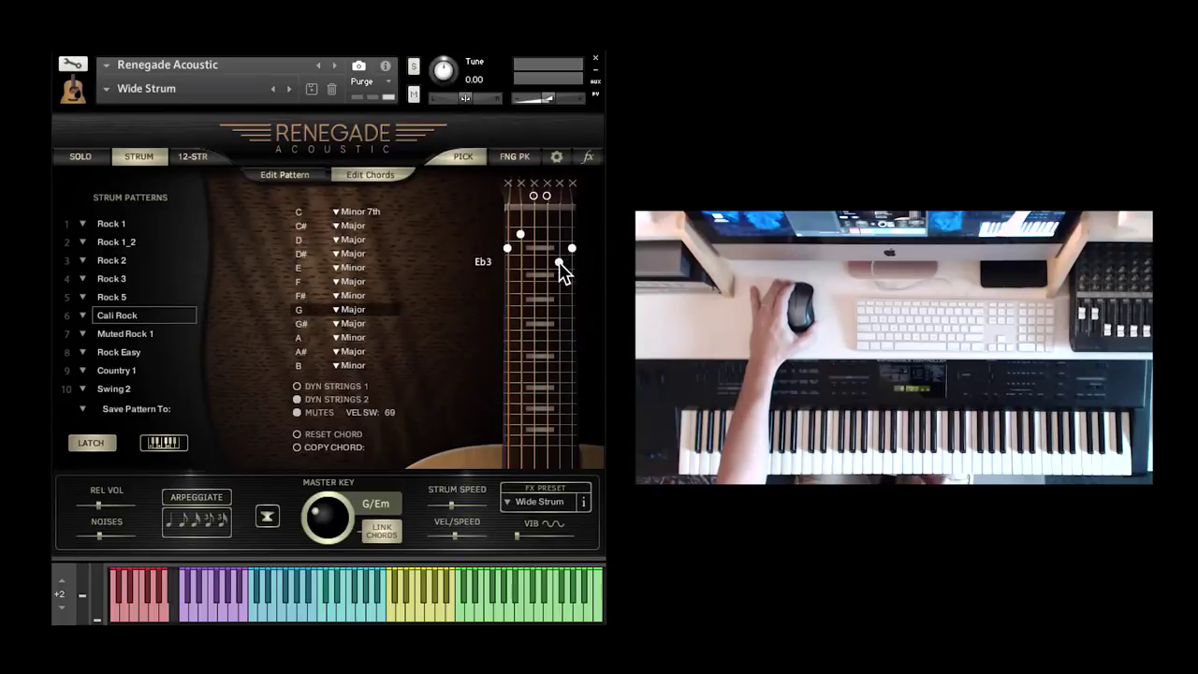
left_click(558, 300)
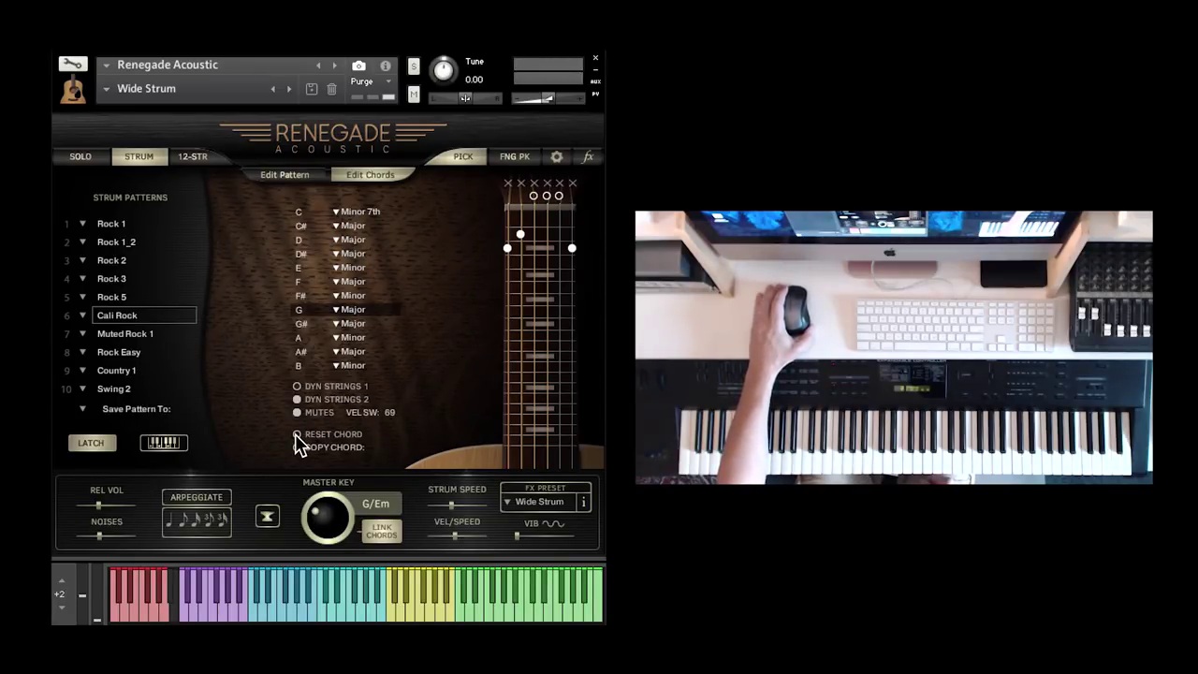
- Try power chords on every chord, switch them off, and set the Master Key to G/Em
left_click(267, 516)
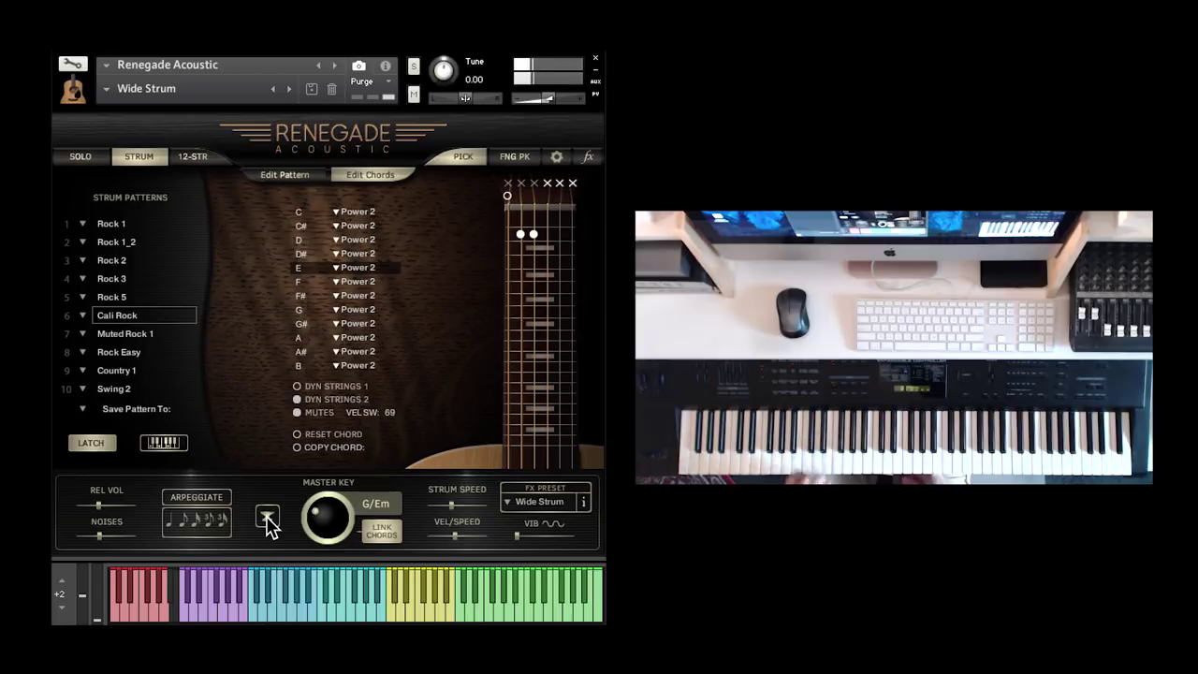
left_click(375, 526)
mouse_move(323, 521)
left_mouse_down()
mouse_move(326, 547)
mouse_move(313, 524)
left_mouse_up()
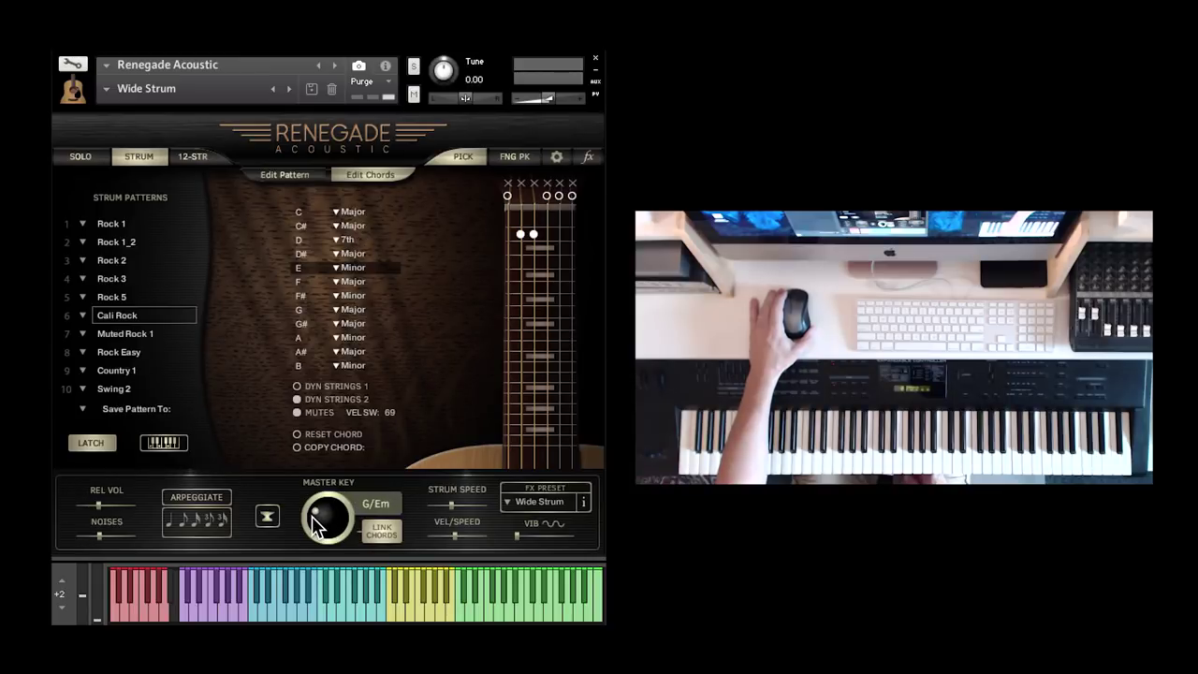
- Change the bottom keyboard's yellow and green chord zones to blue and dark keys
left_click(161, 445)
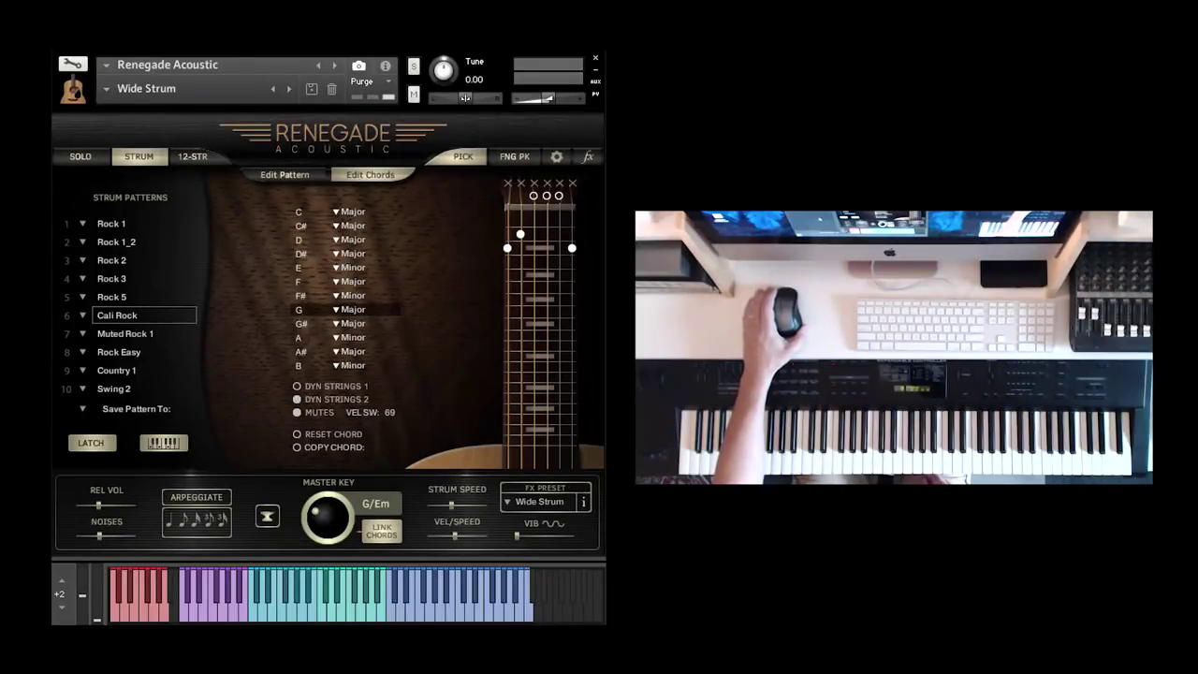
- Turn on ARPEGGIATE in the bottom panel so the note-pattern display lights up
left_click(196, 497)
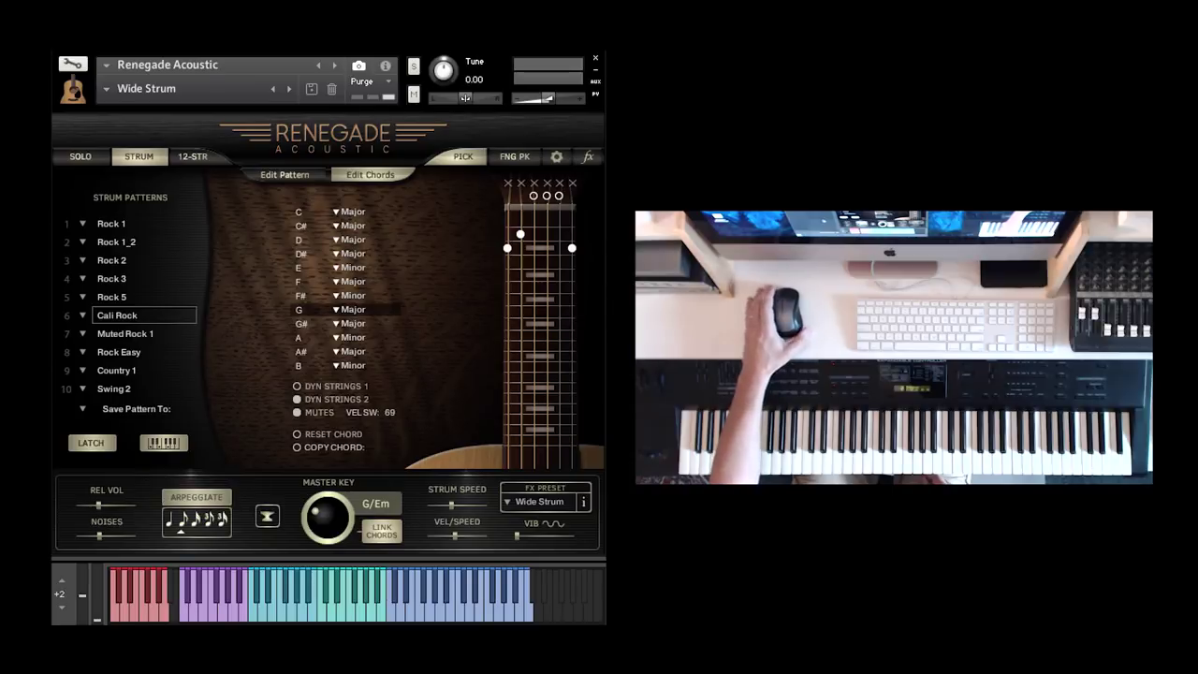